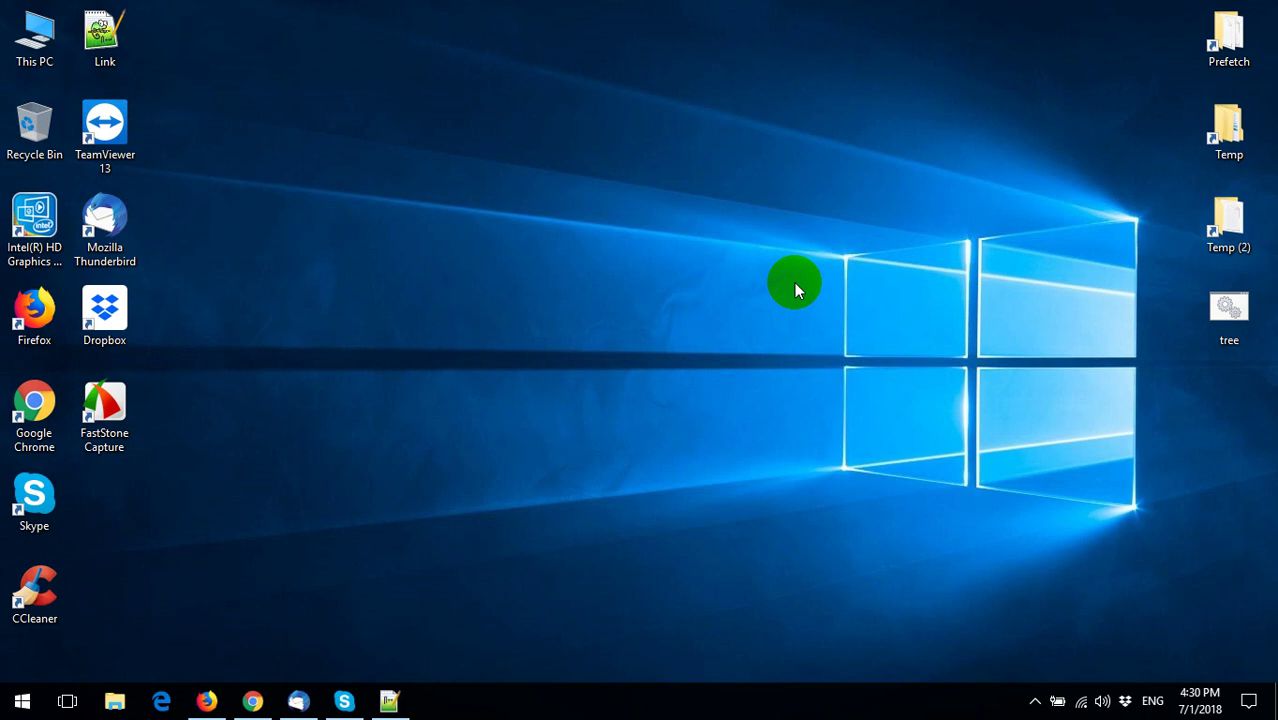
pyautogui.rightClick(490, 106)
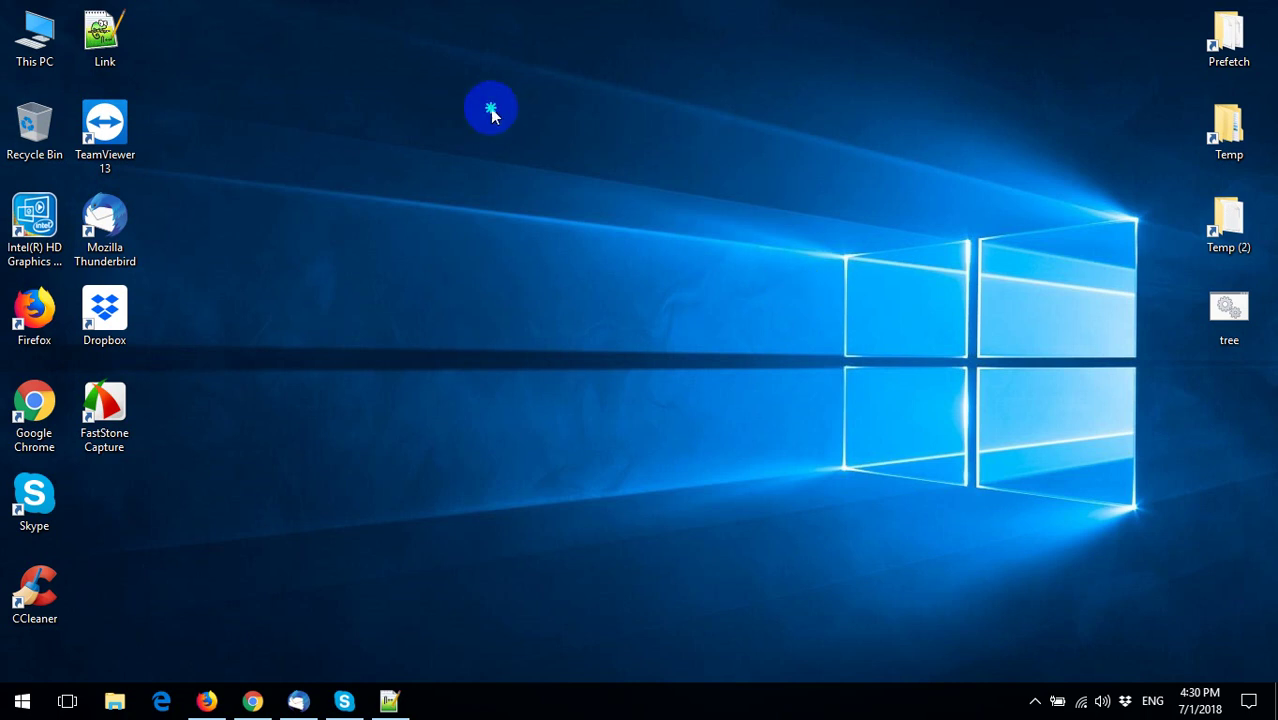
pyautogui.click(560, 163)
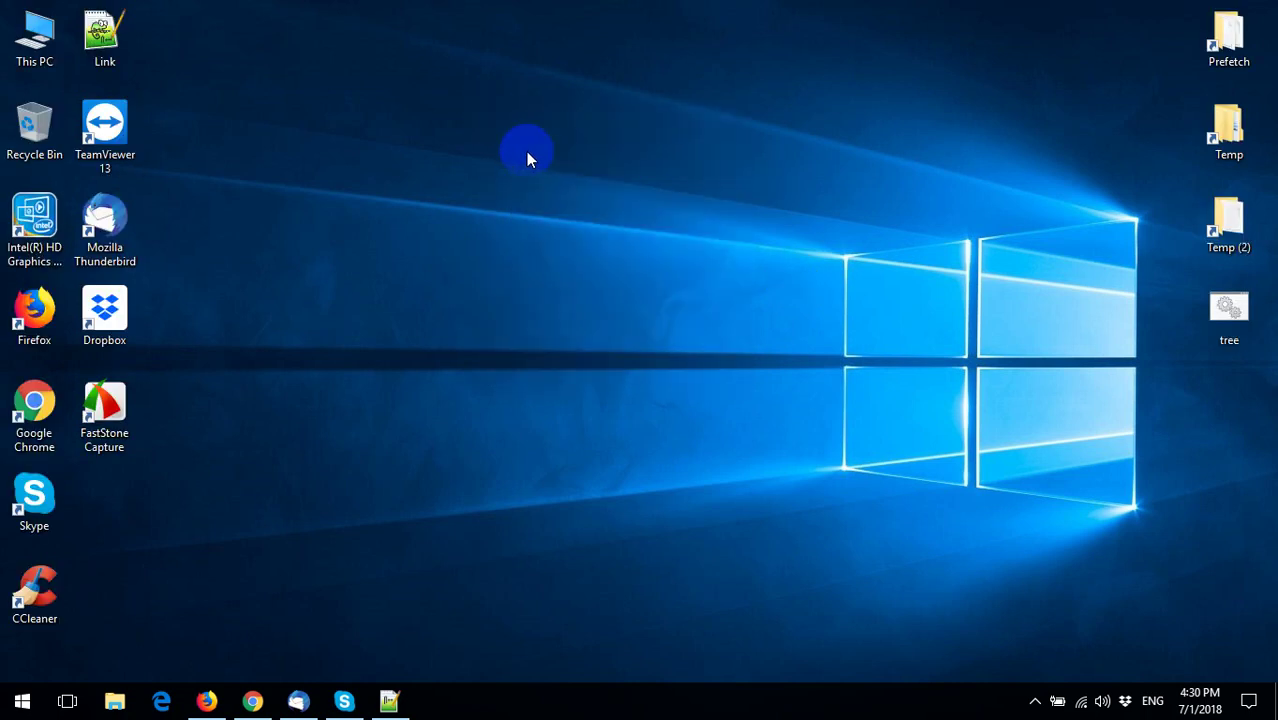
pyautogui.rightClick(413, 114)
pyautogui.click(462, 168)
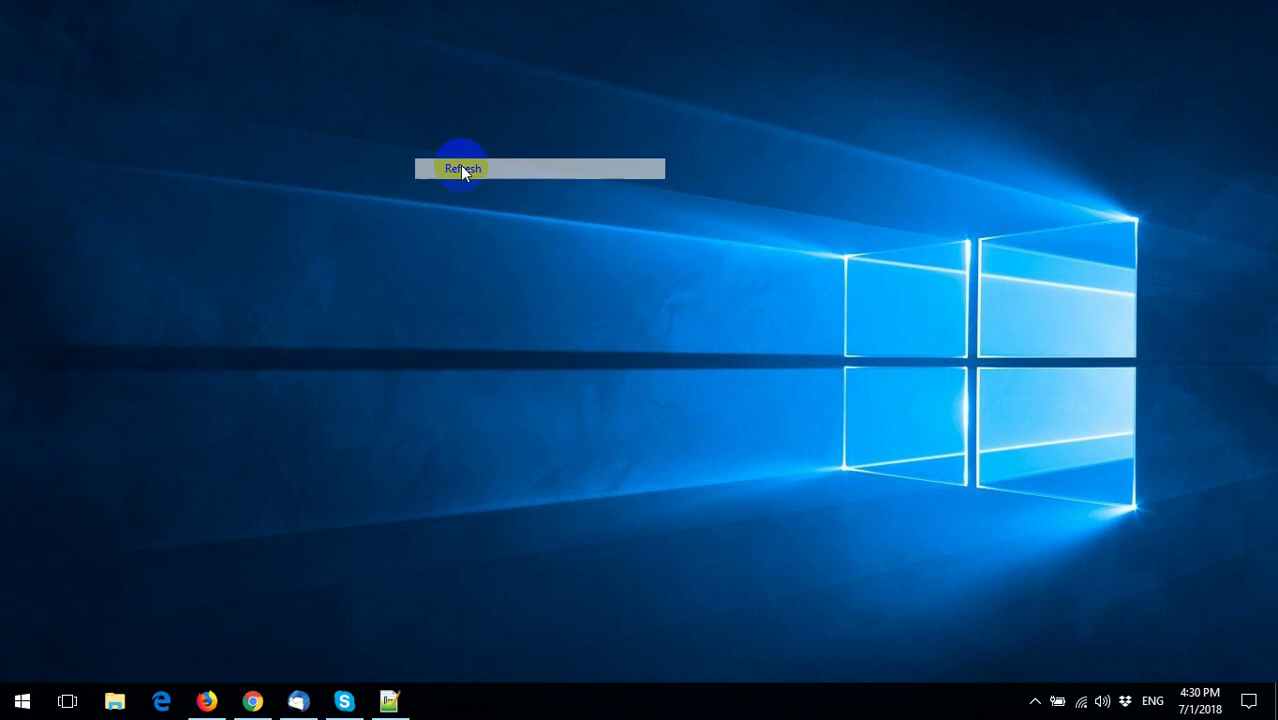
pyautogui.rightClick(426, 138)
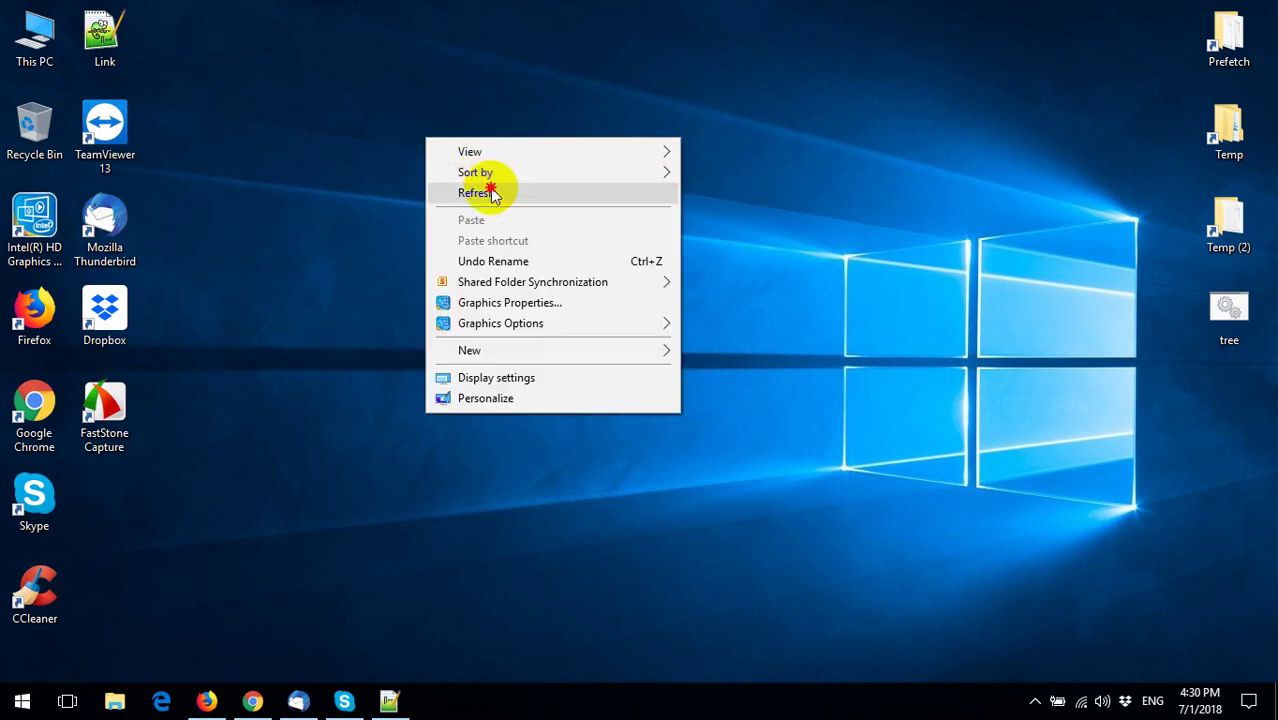
pyautogui.click(486, 190)
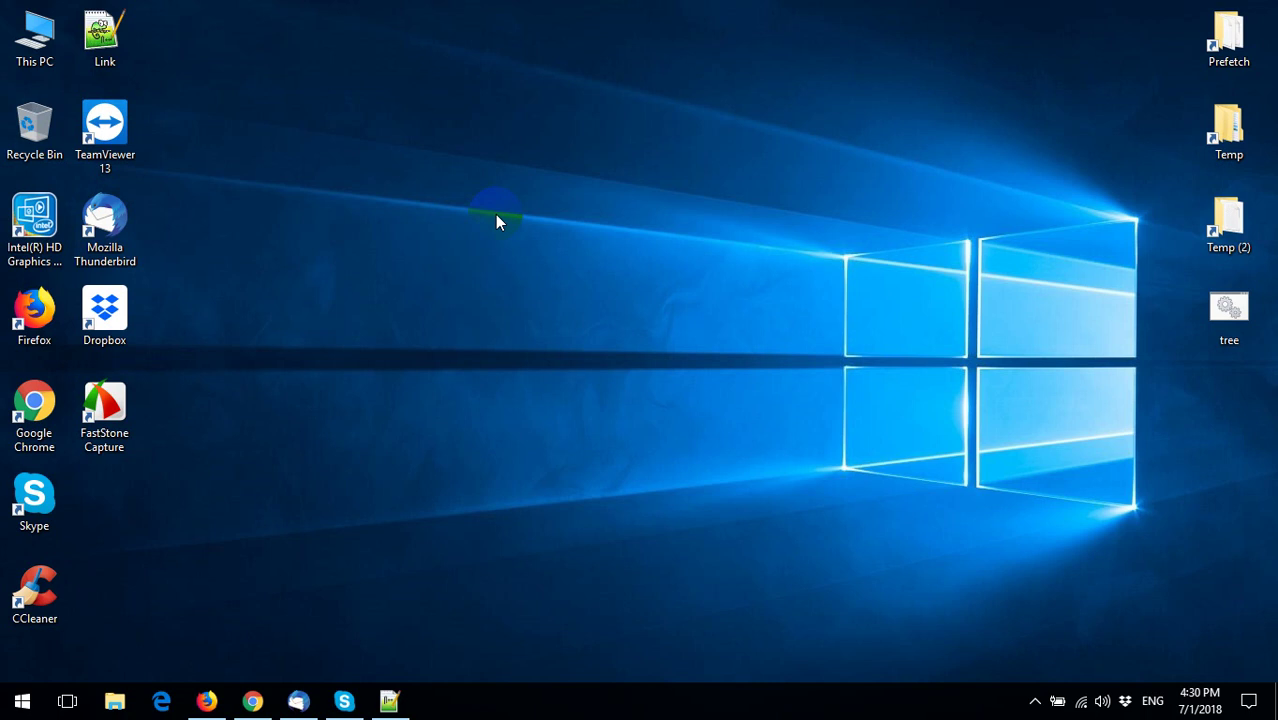
pyautogui.rightClick(488, 166)
pyautogui.click(526, 221)
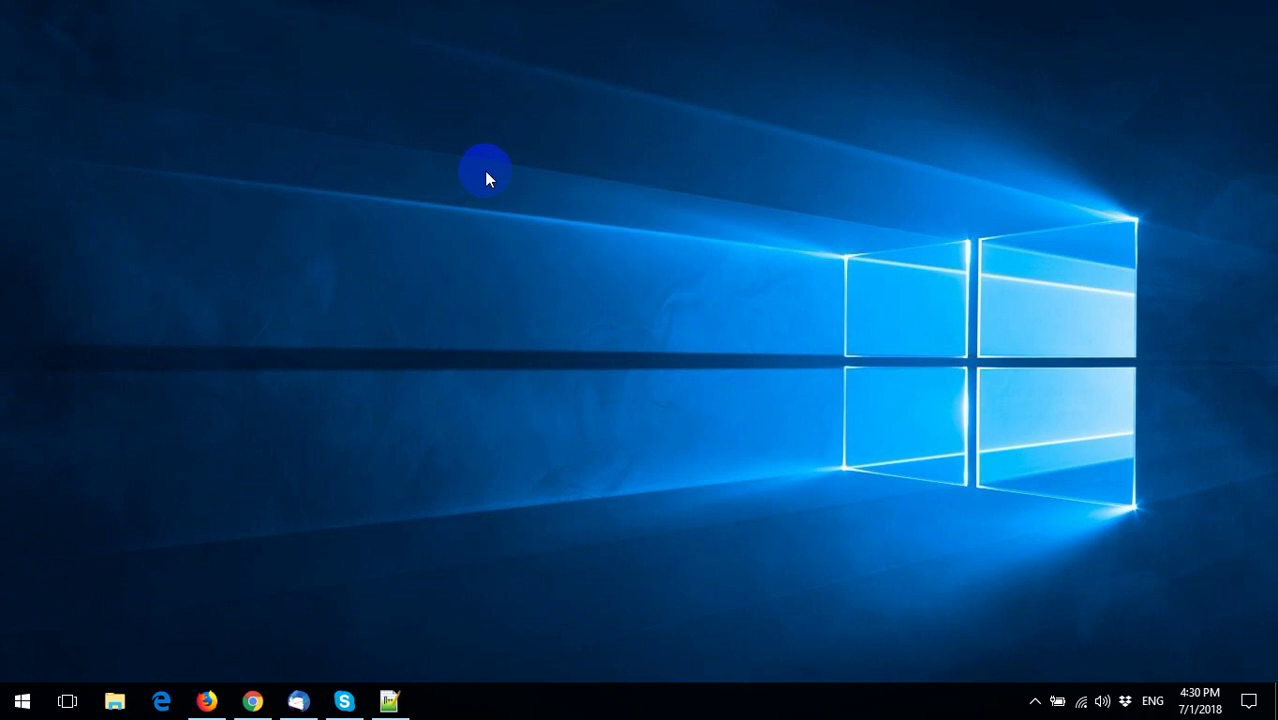
pyautogui.rightClick(486, 176)
pyautogui.click(528, 231)
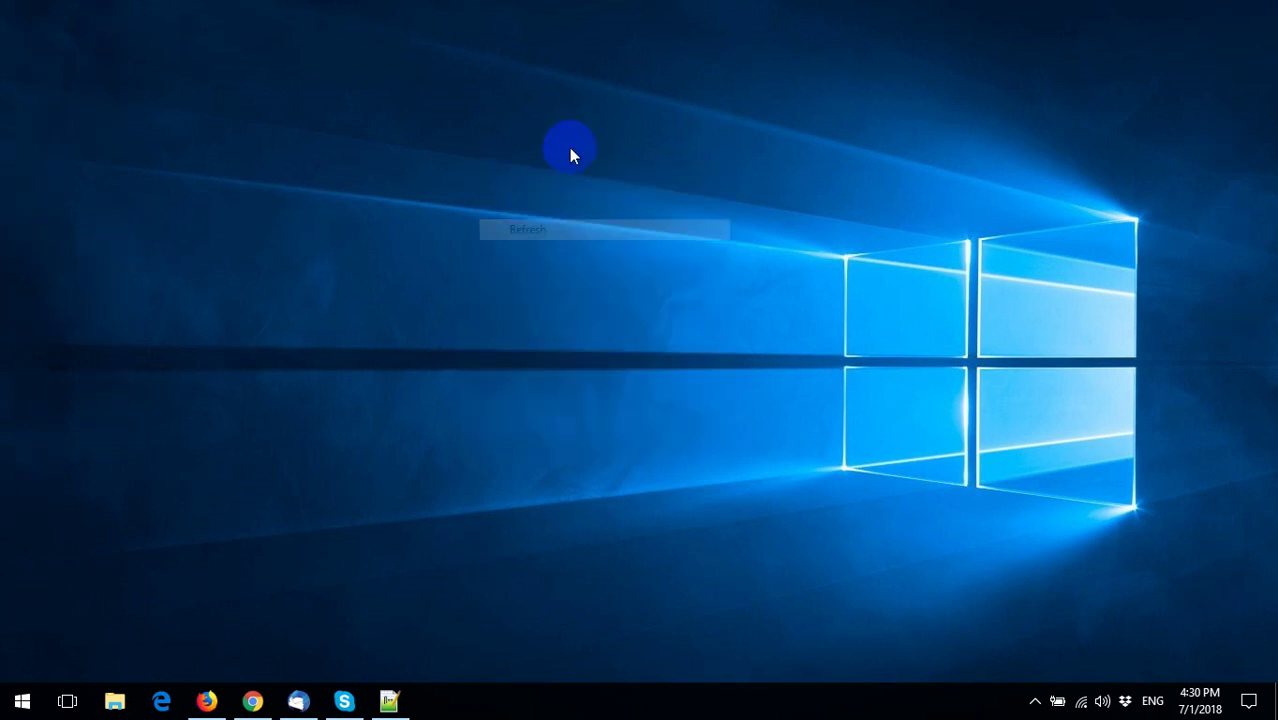
pyautogui.rightClick(361, 107)
pyautogui.click(448, 163)
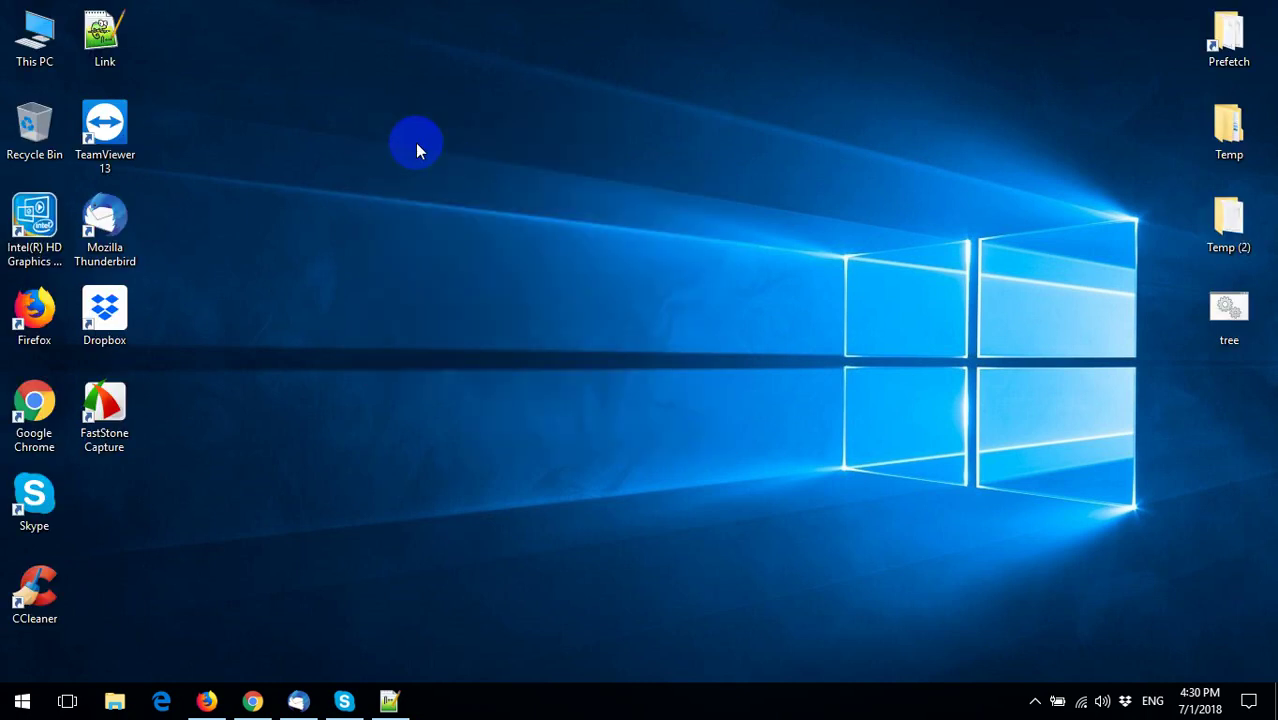
pyautogui.rightClick(415, 142)
pyautogui.click(462, 199)
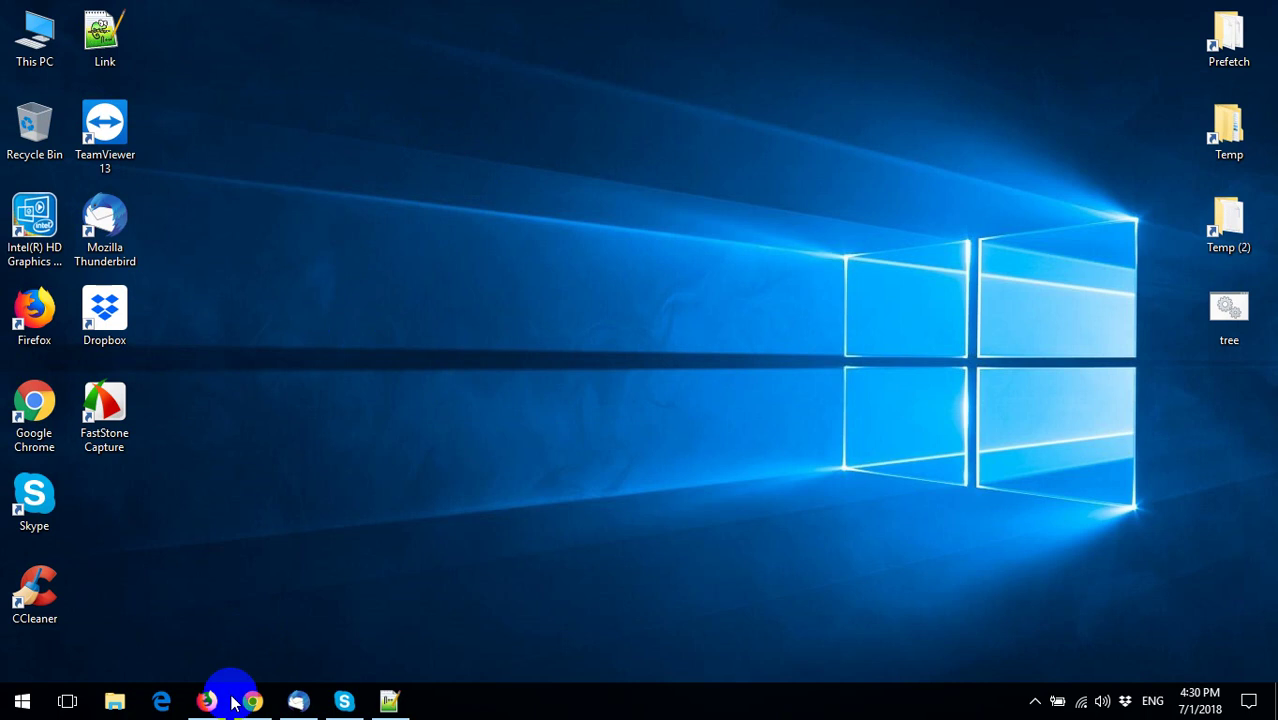
# - Switch to Firefox and replace the open FileHippo page with a new empty tab
pyautogui.moveTo(208, 695)
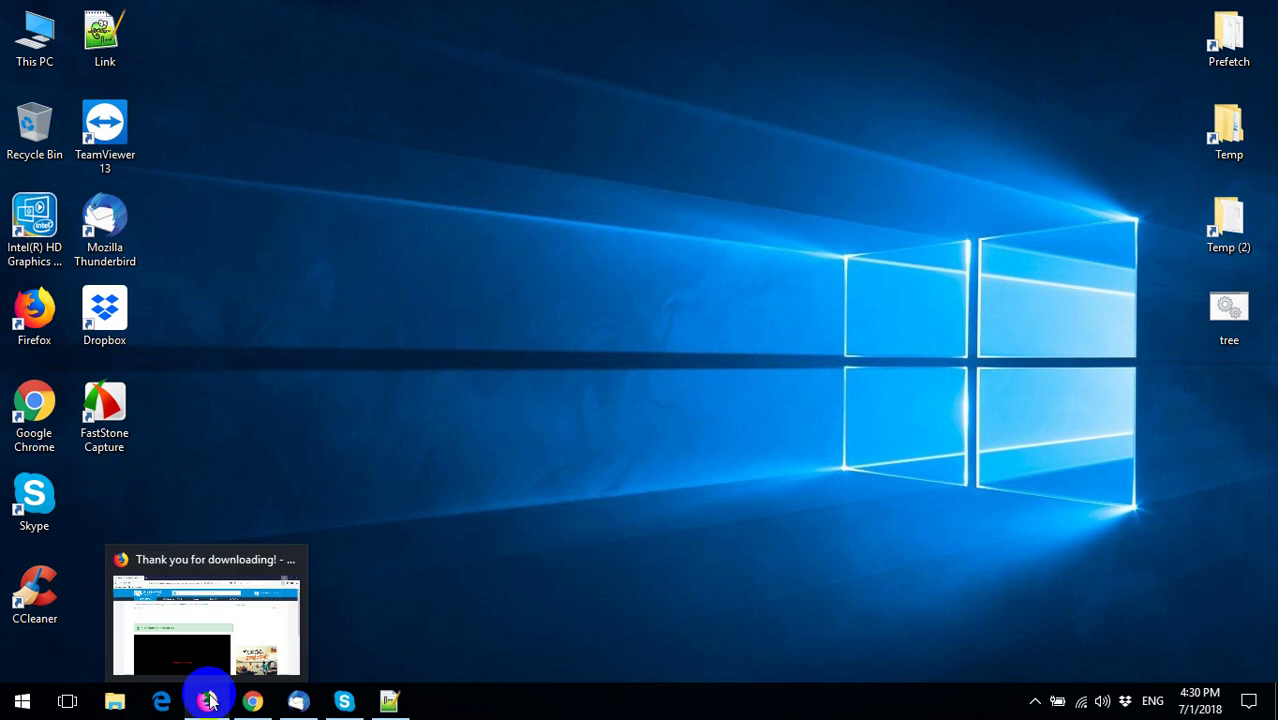
pyautogui.click(214, 652)
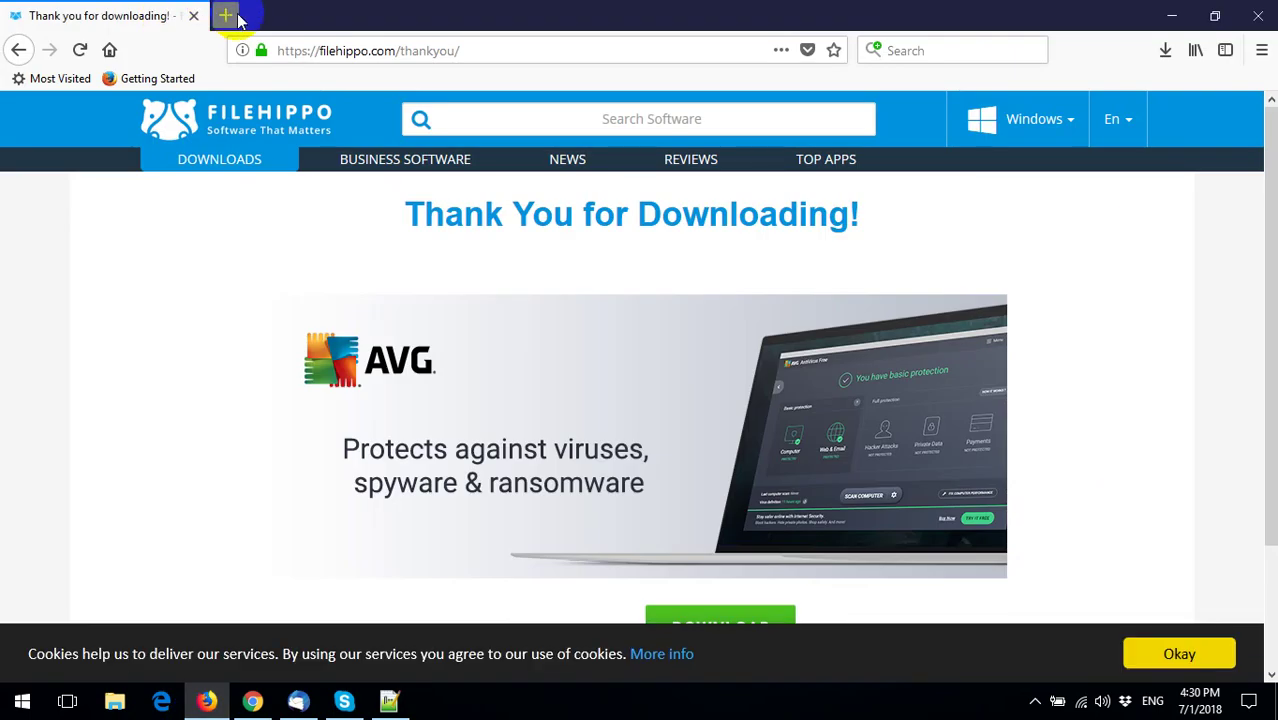
pyautogui.click(222, 14)
pyautogui.click(194, 16)
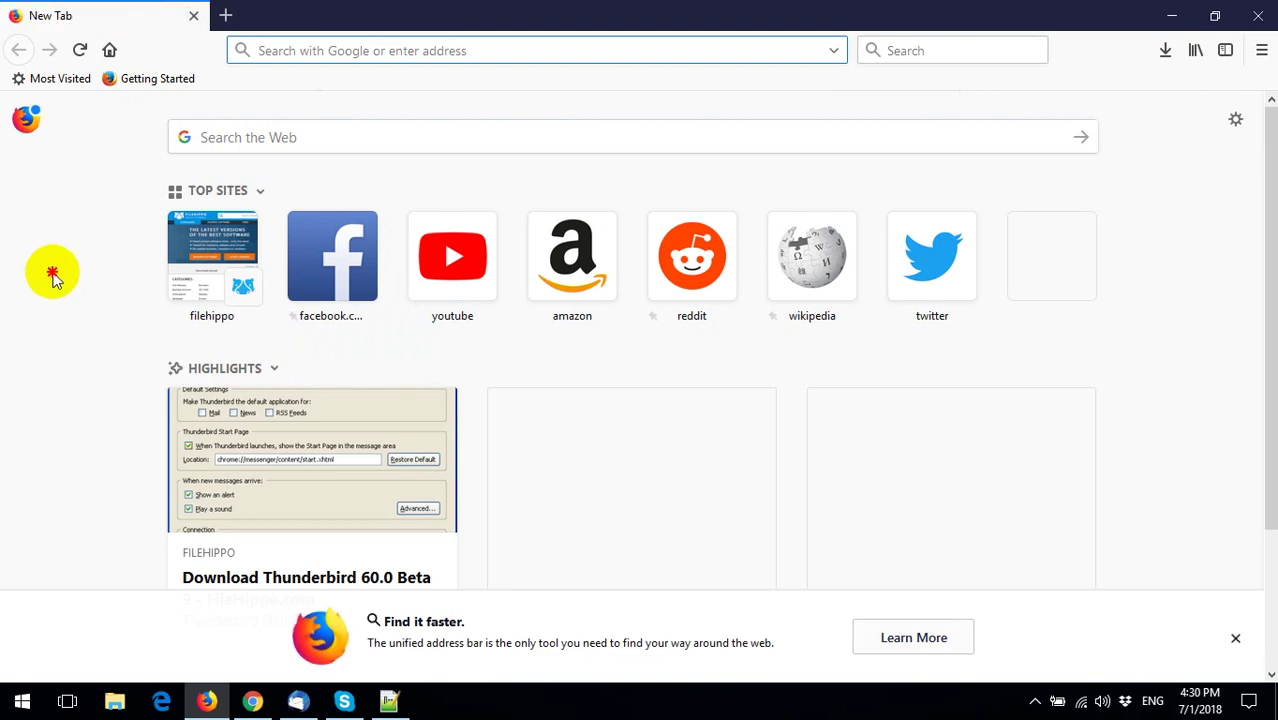
# - Clear all browser history for the time range Everything, including cookies, cache and site preferences
pyautogui.click(55, 280)
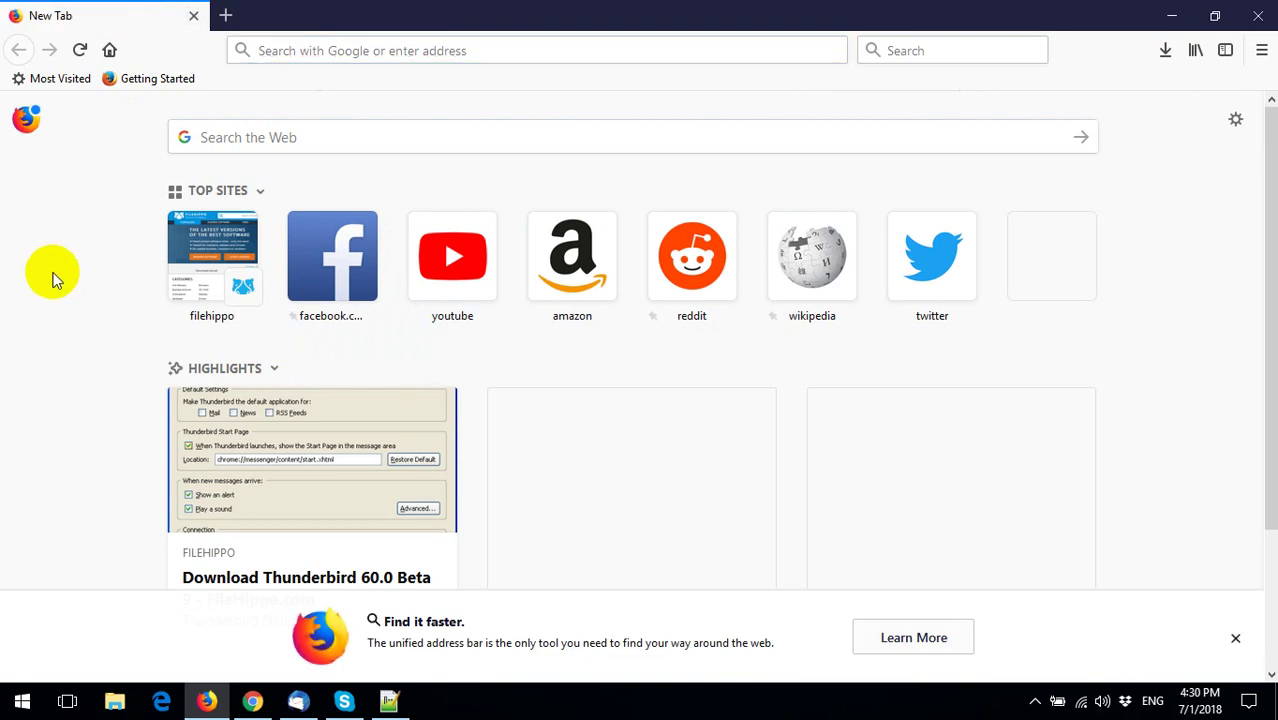
pyautogui.hotkey('ctrl', 'shift', 'Delete')
pyautogui.click(707, 613)
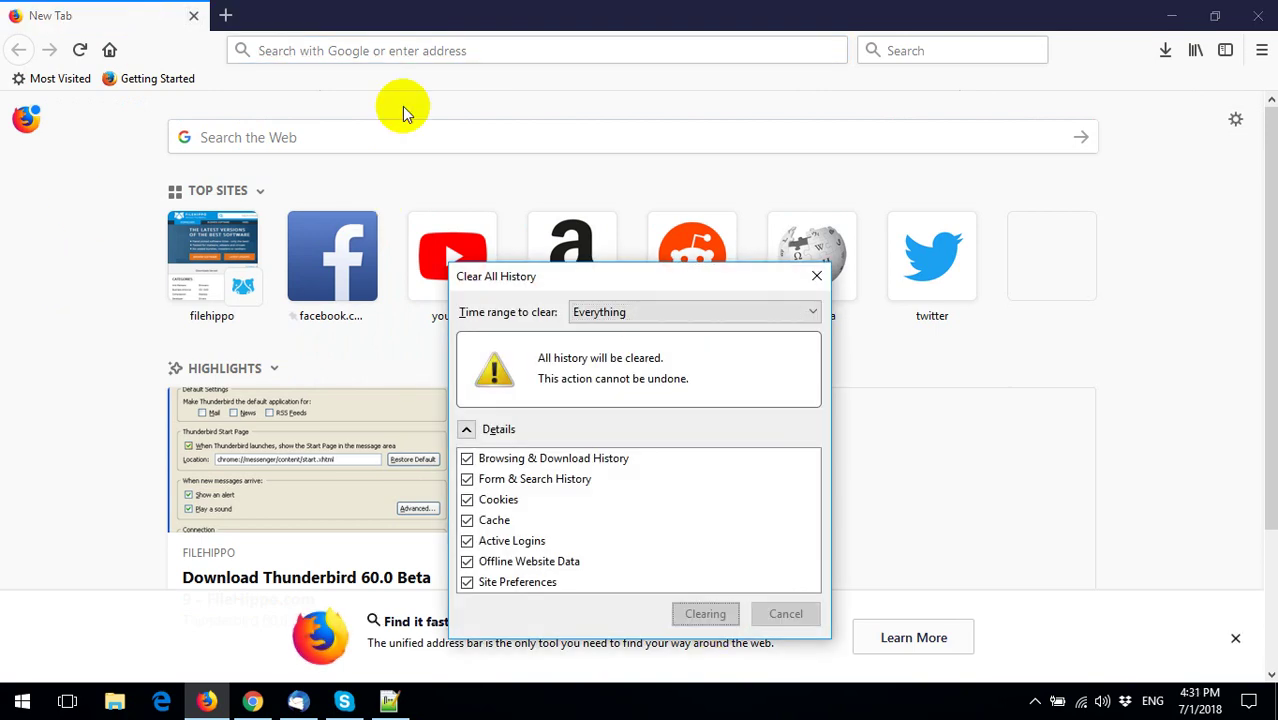
# - Go to the website filehippo.com
pyautogui.click(299, 50)
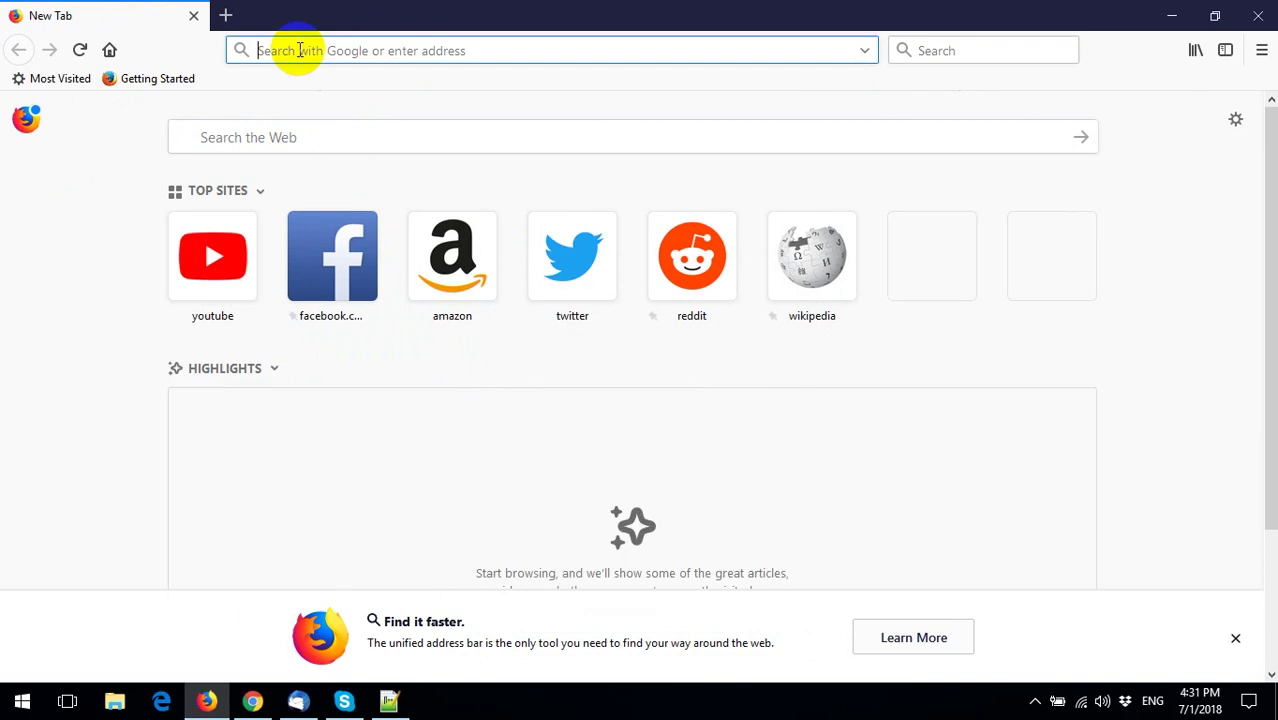
pyautogui.write('fi')
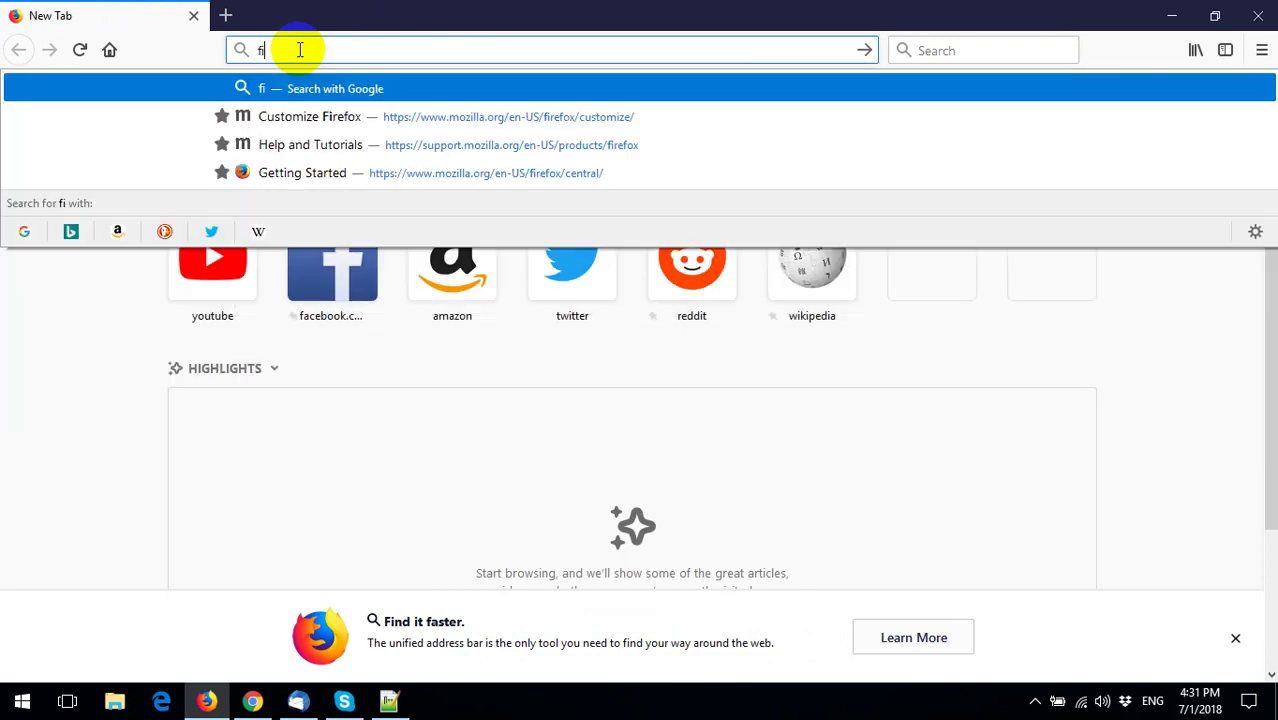
pyautogui.write('le')
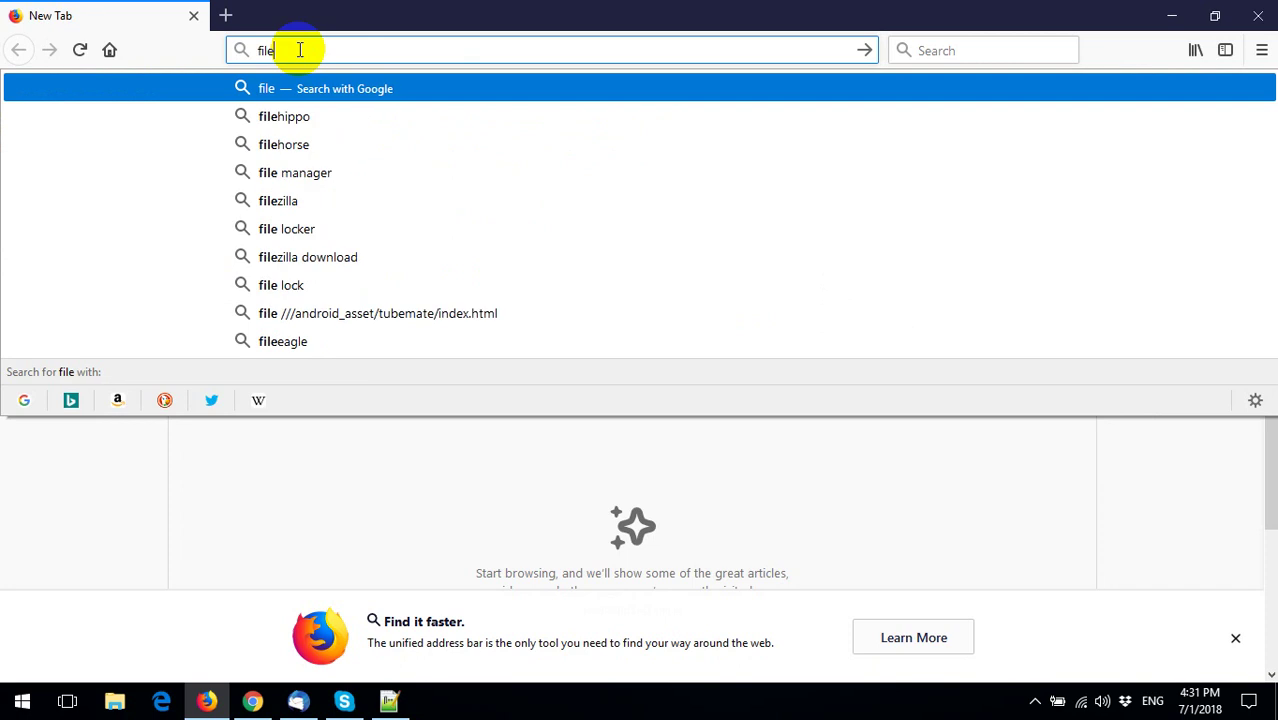
pyautogui.write('hipp')
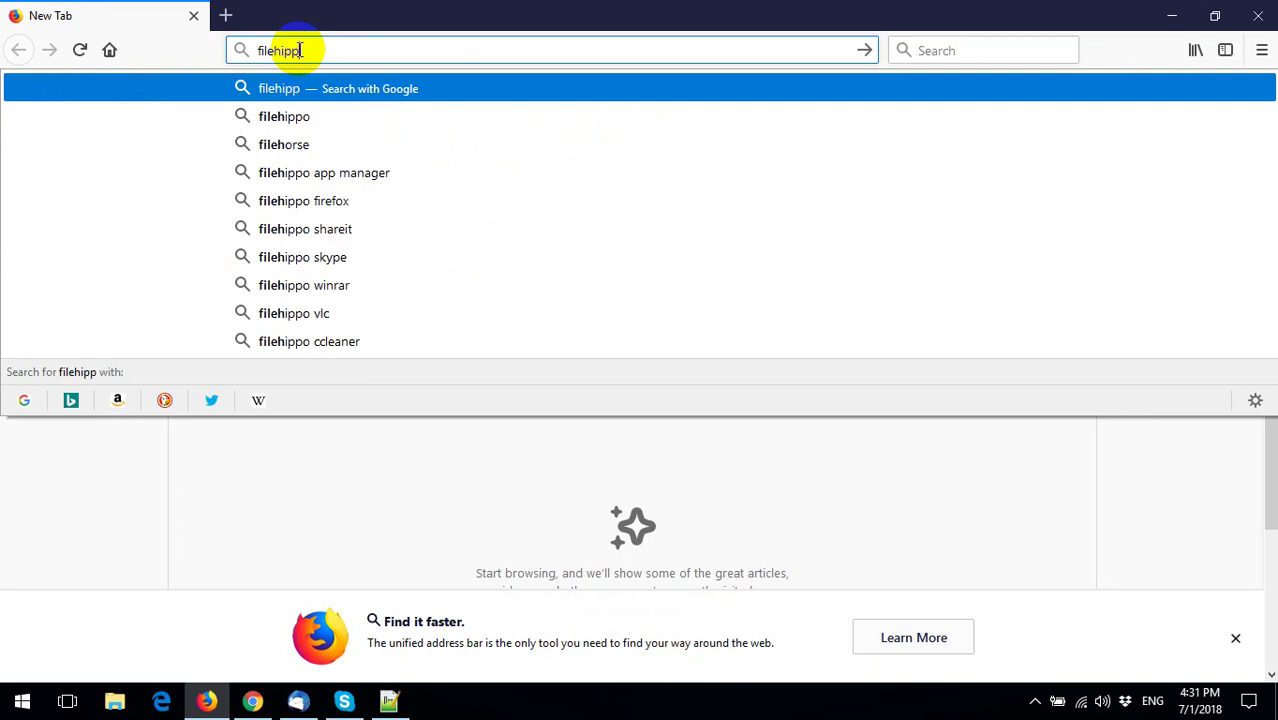
pyautogui.write('o')
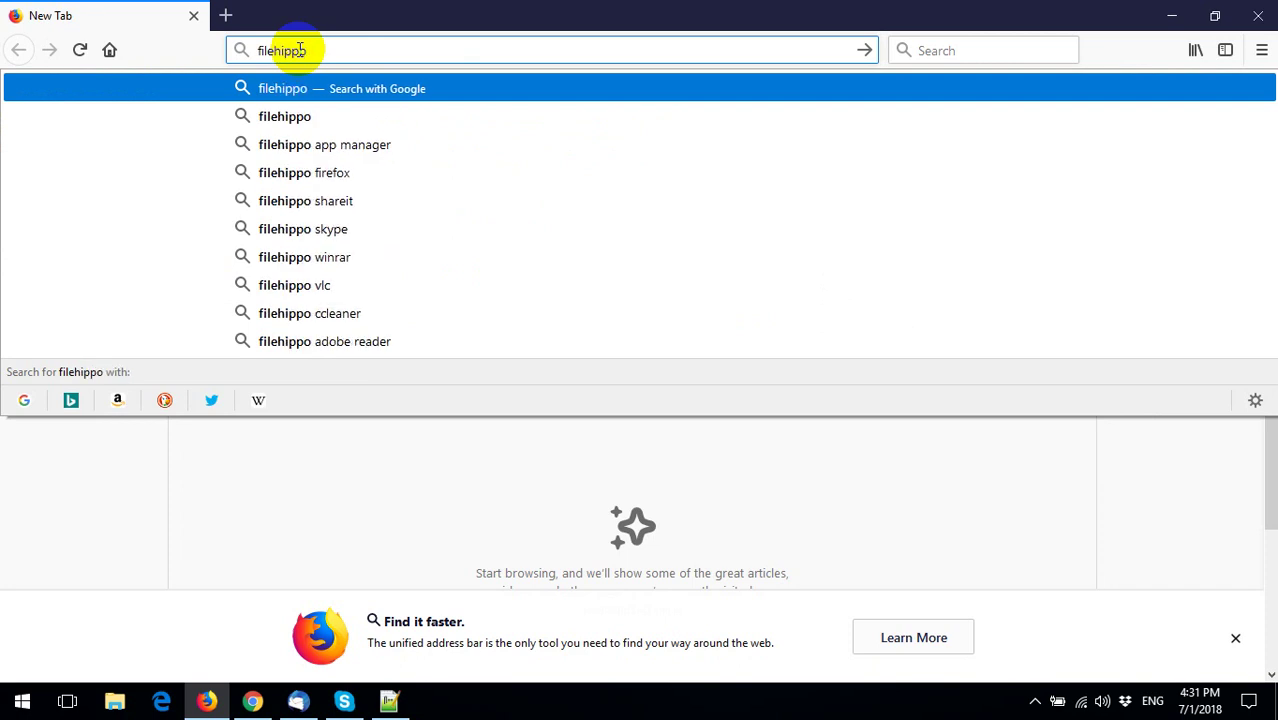
pyautogui.hotkey('ctrl', 'Return')
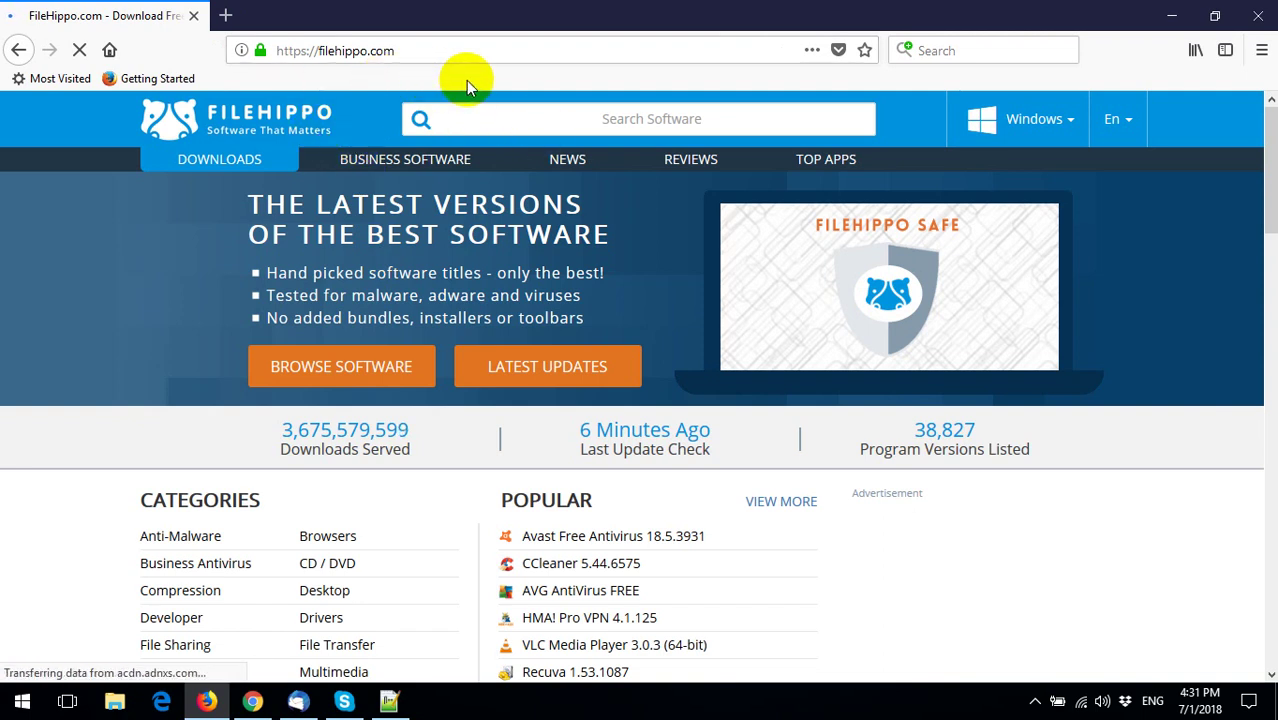
# - Search FileHippo for "thunder" and choose the suggestion Thunderbird
pyautogui.click(633, 119)
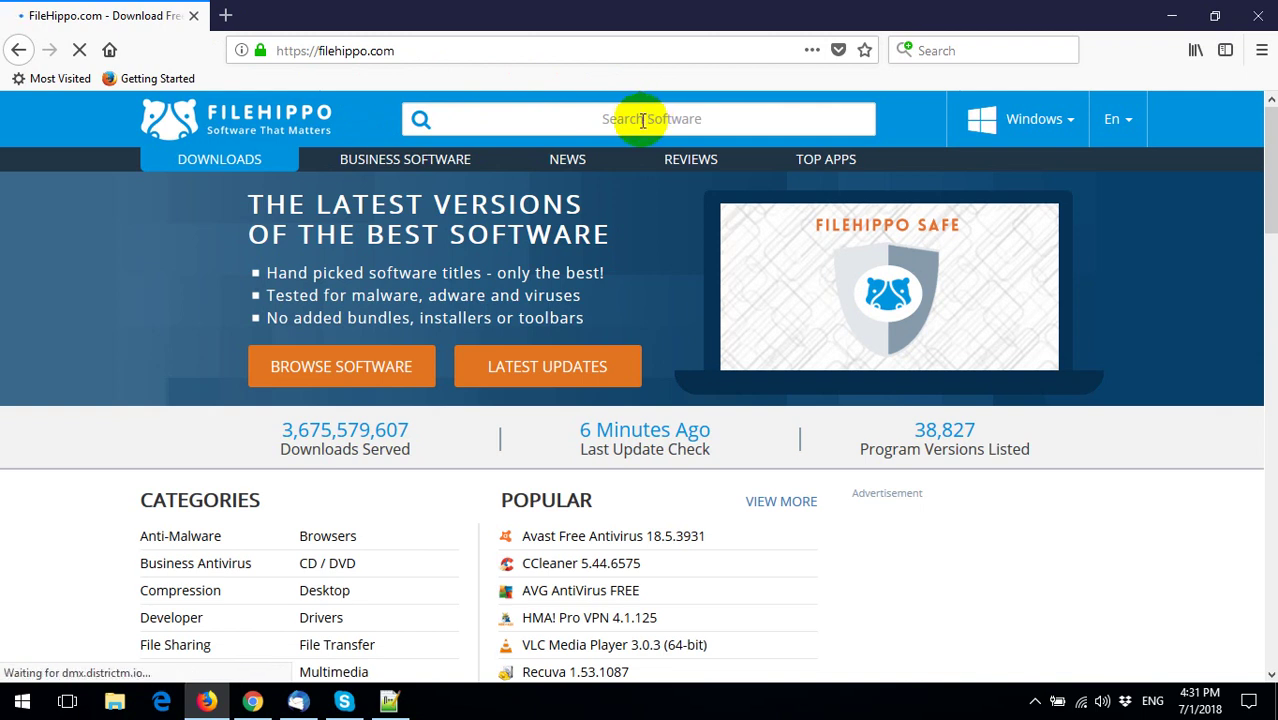
pyautogui.click(622, 120)
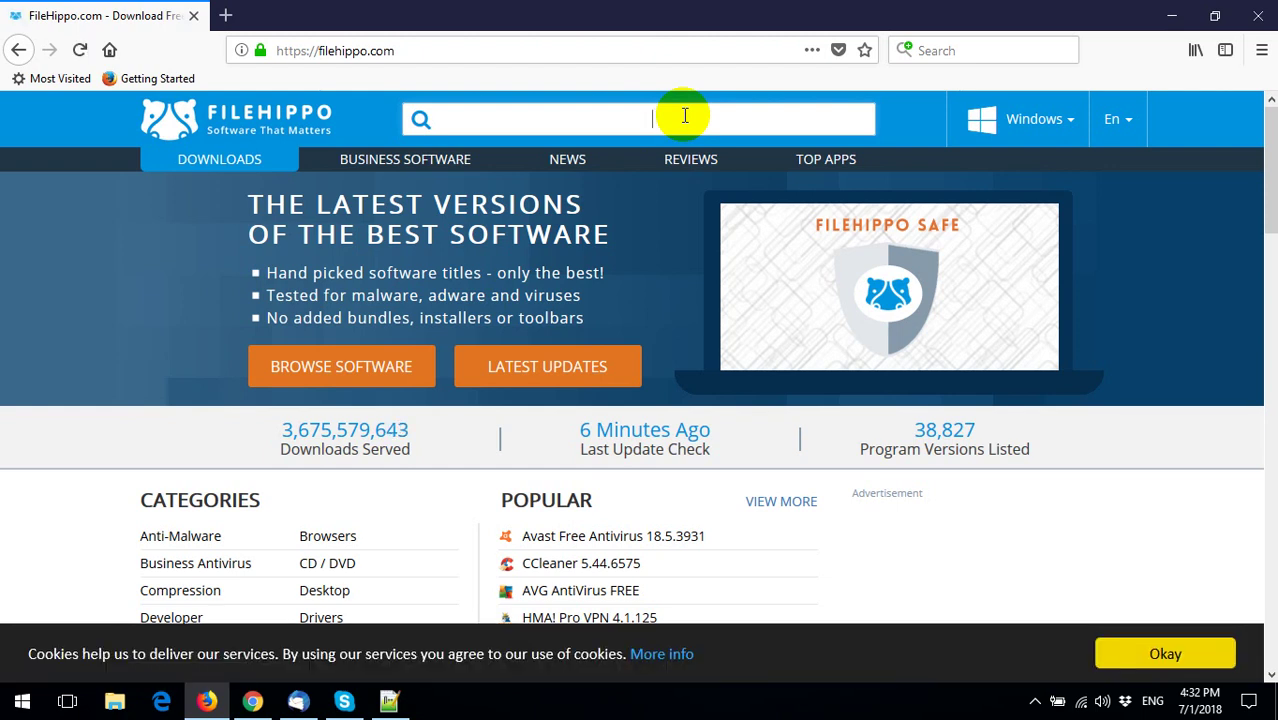
pyautogui.write('thu')
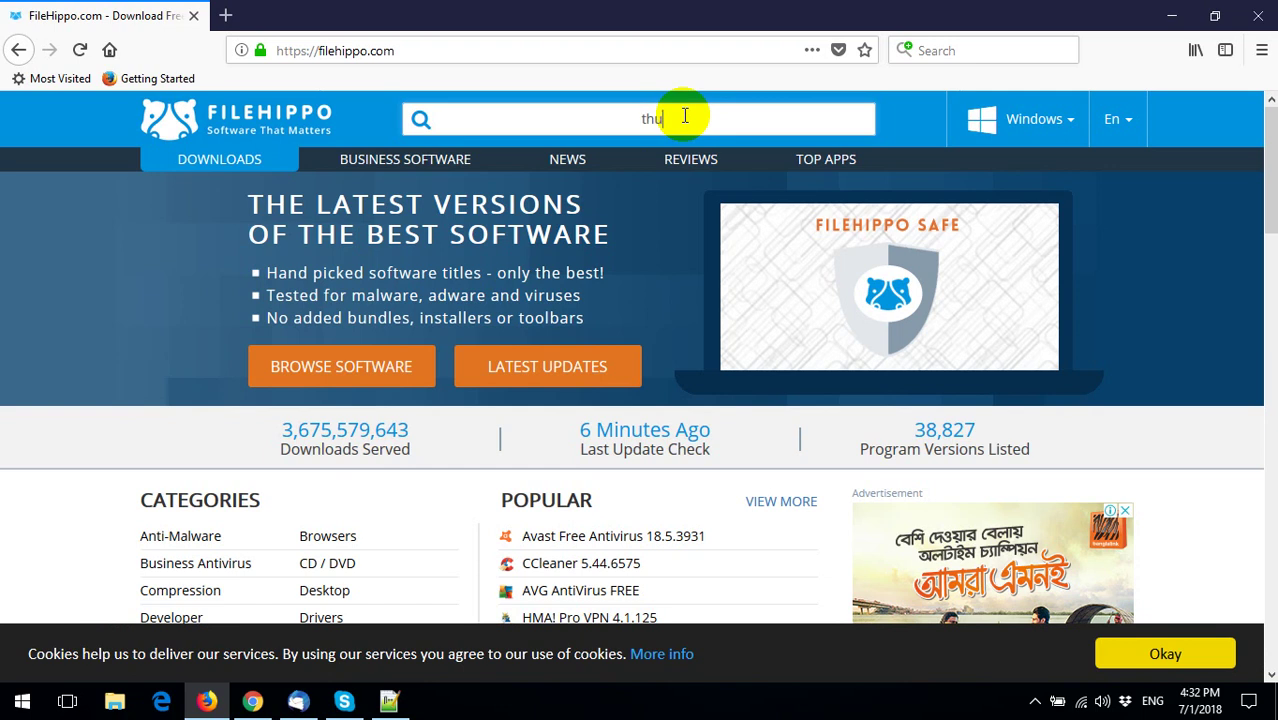
pyautogui.write('nder')
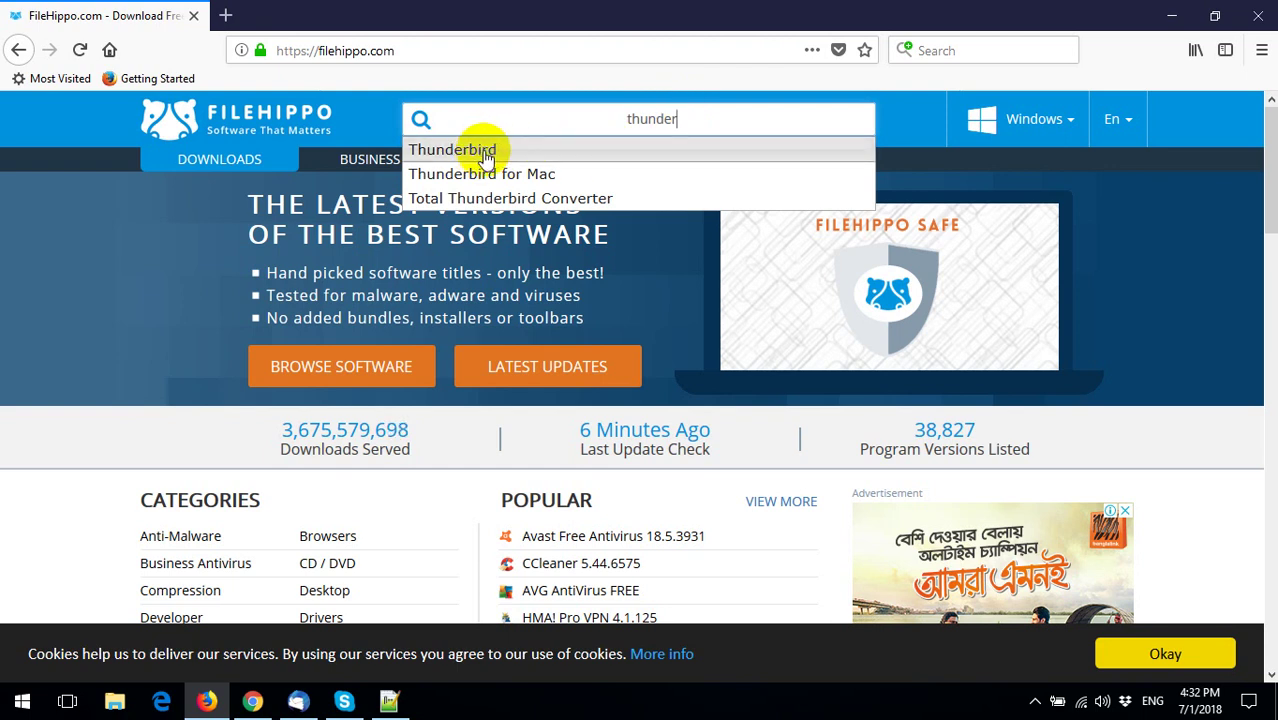
pyautogui.click(485, 156)
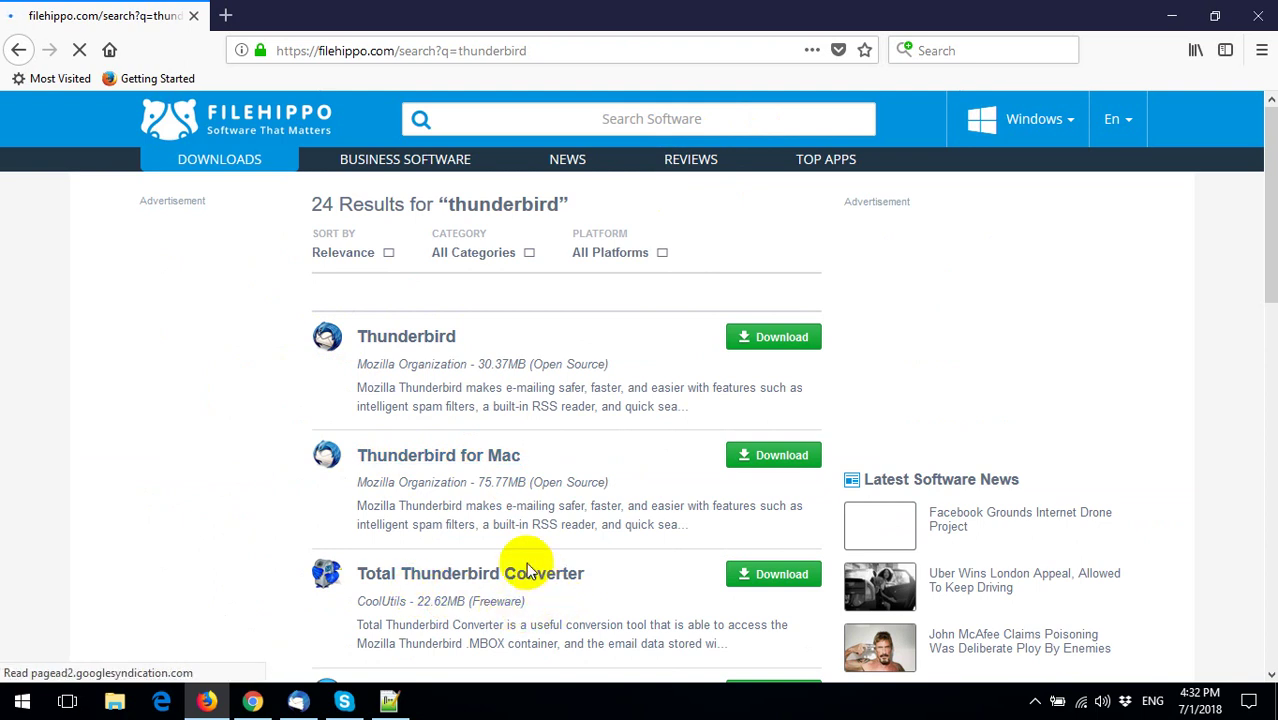
# - Download the Windows version of Thunderbird from the search results and save the file Thunderbird Setup 60.0b9.exe
pyautogui.scroll(-2, 530, 570)
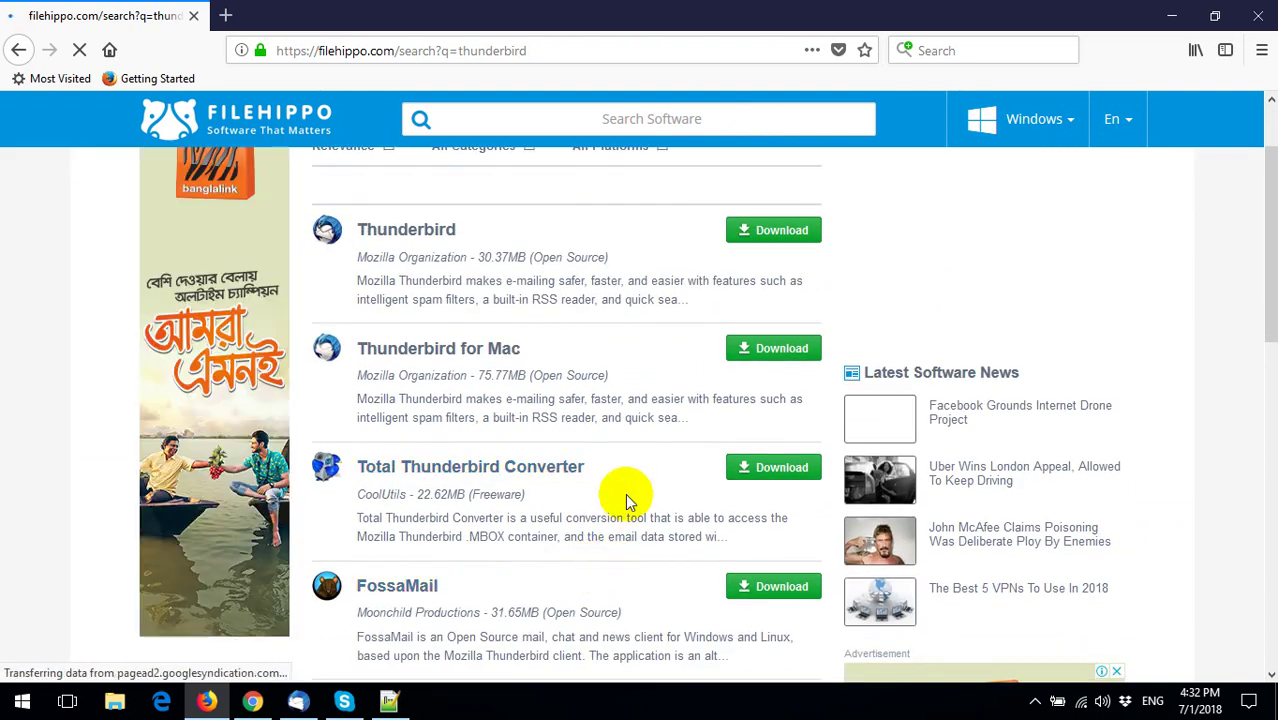
pyautogui.scroll(-2, 625, 495)
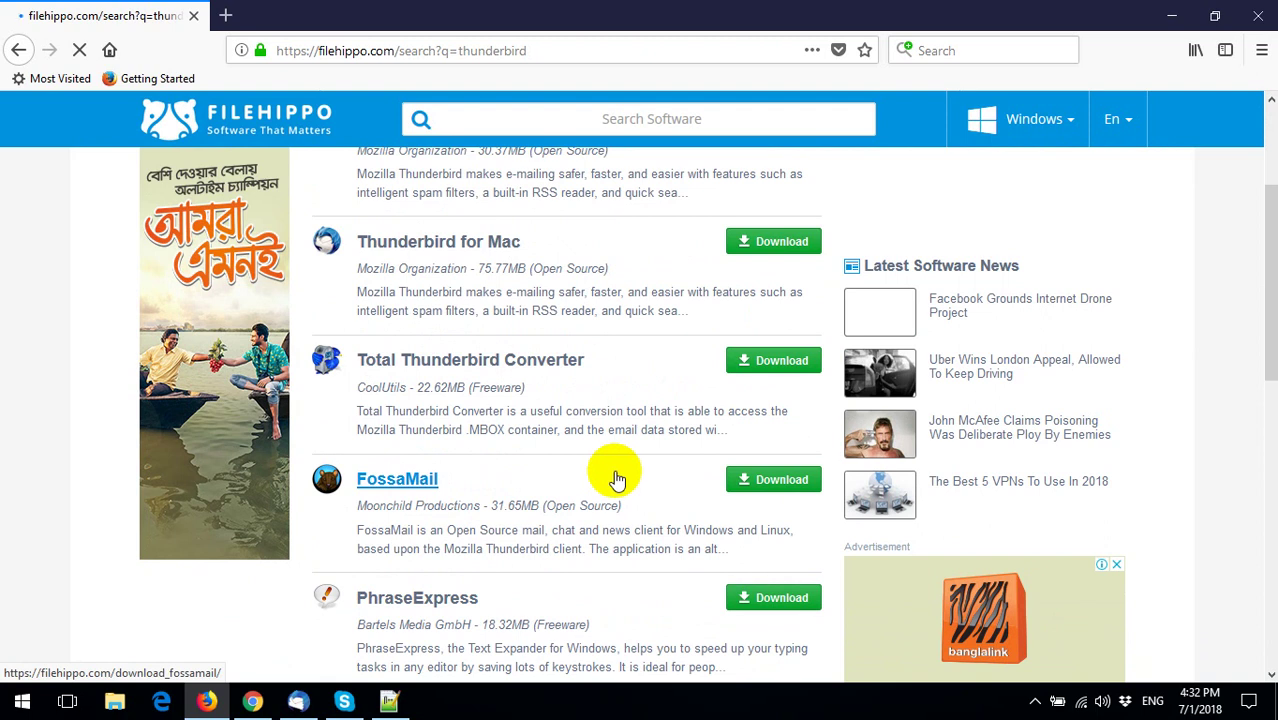
pyautogui.scroll(2, 615, 475)
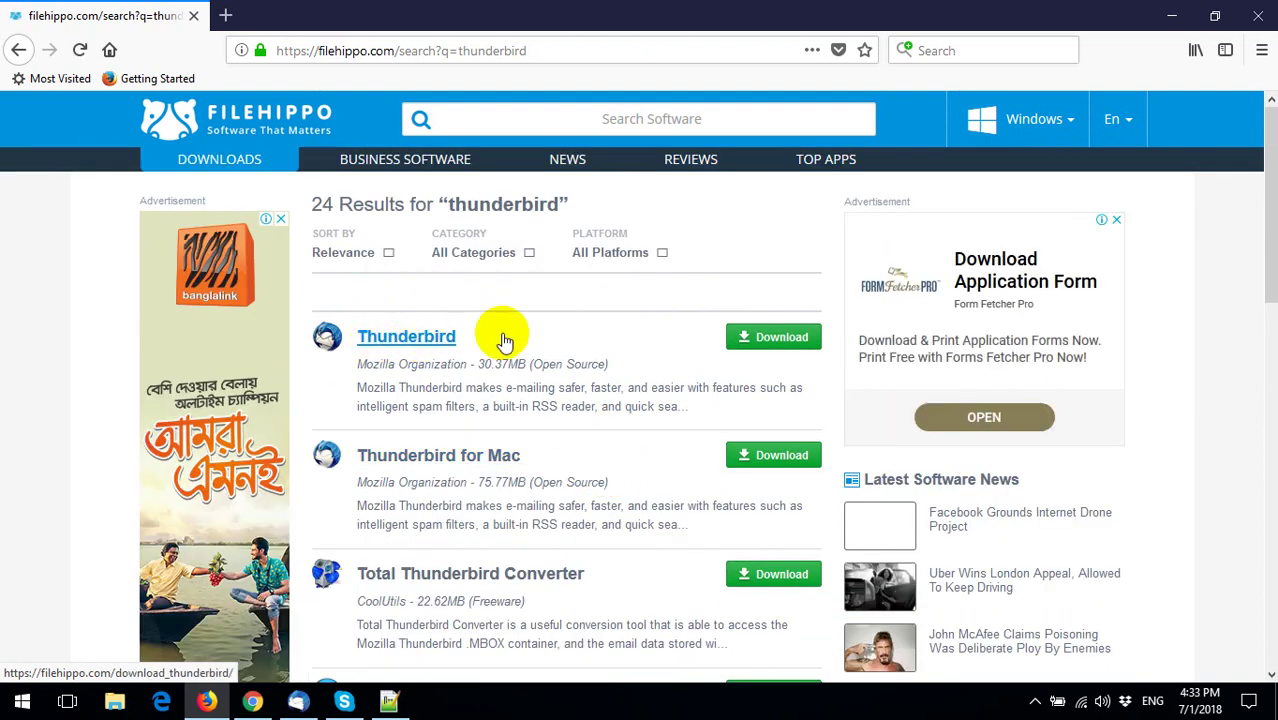
pyautogui.click(772, 340)
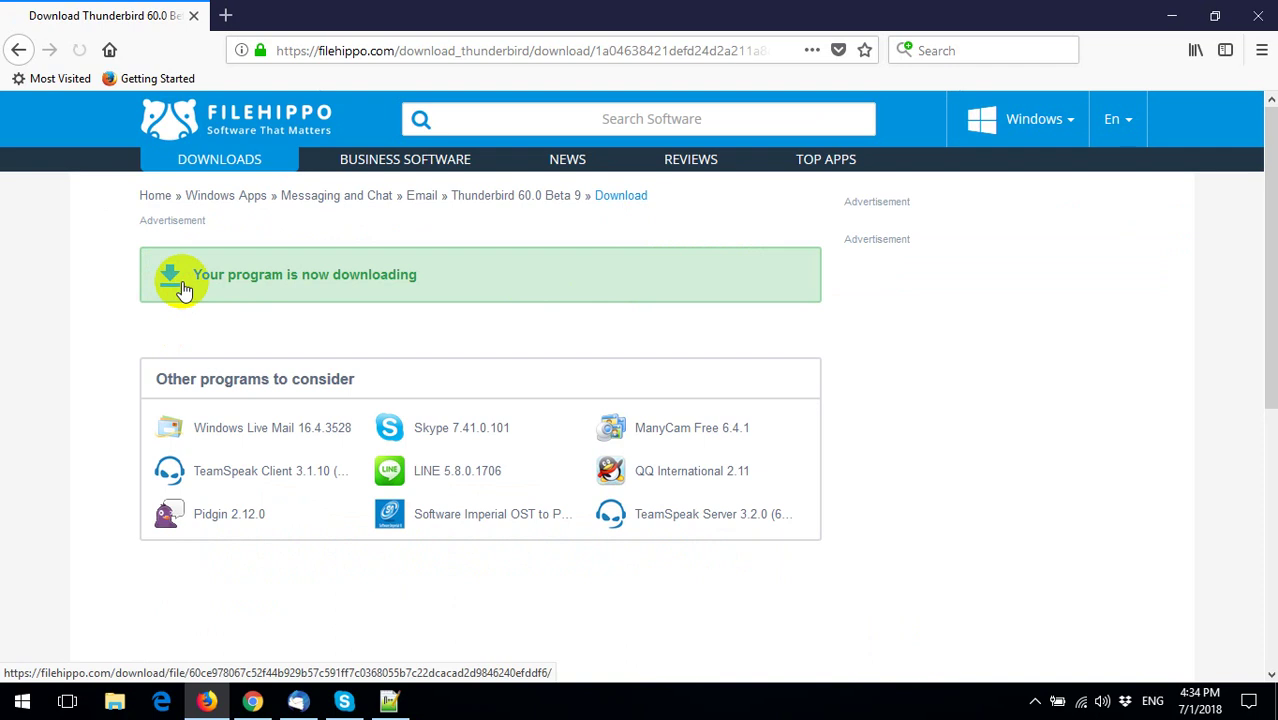
pyautogui.click(189, 290)
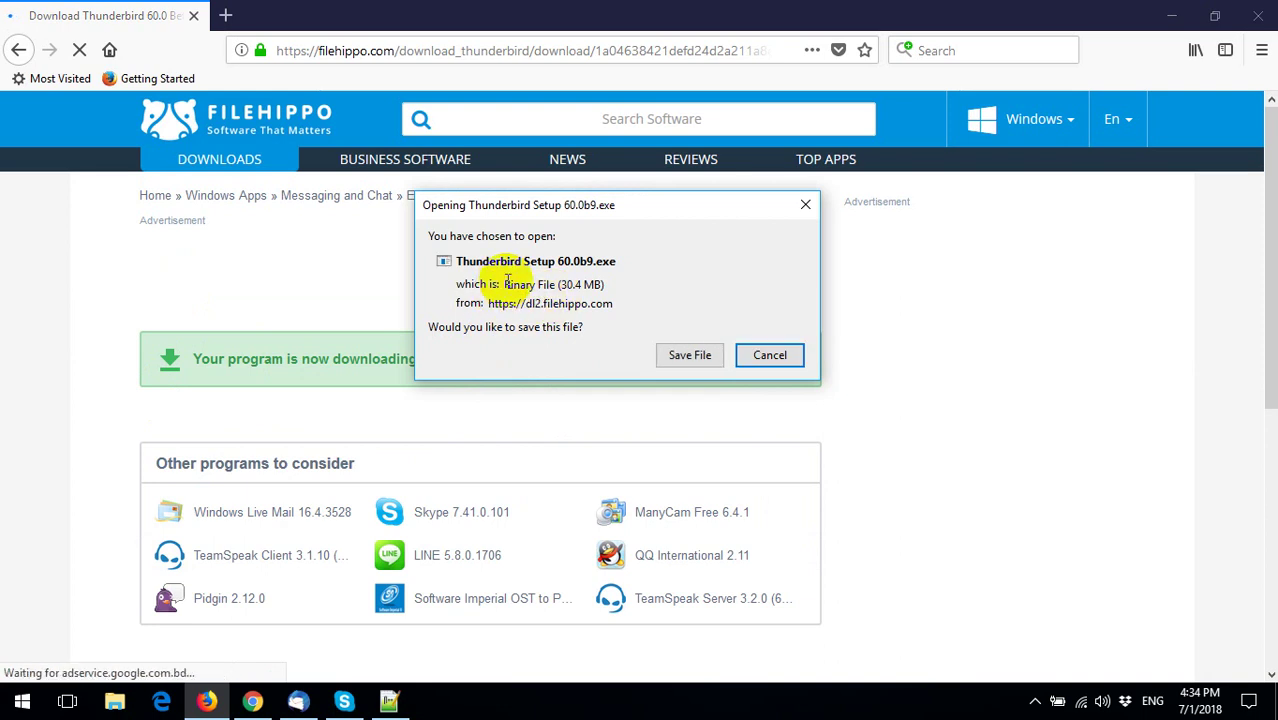
pyautogui.click(684, 358)
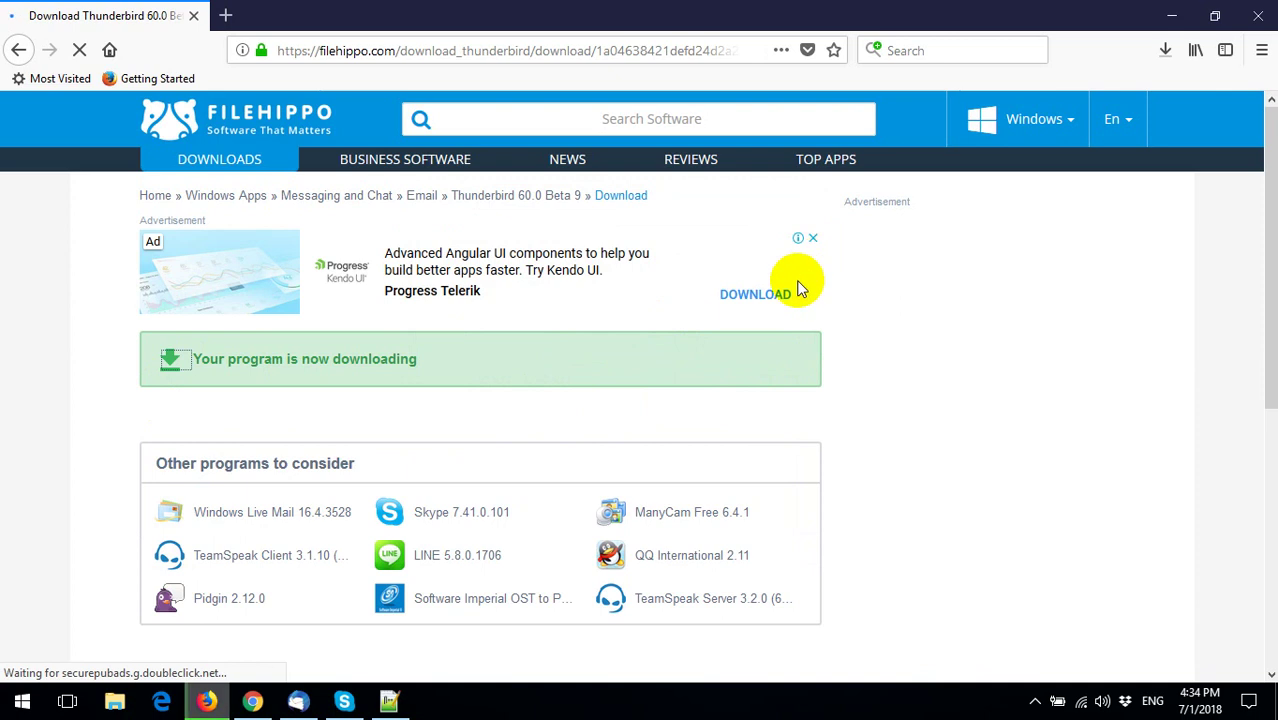
# - Cancel the running download of Thunderbird Setup 60.0b9.exe and minimize the browser window
pyautogui.click(1166, 50)
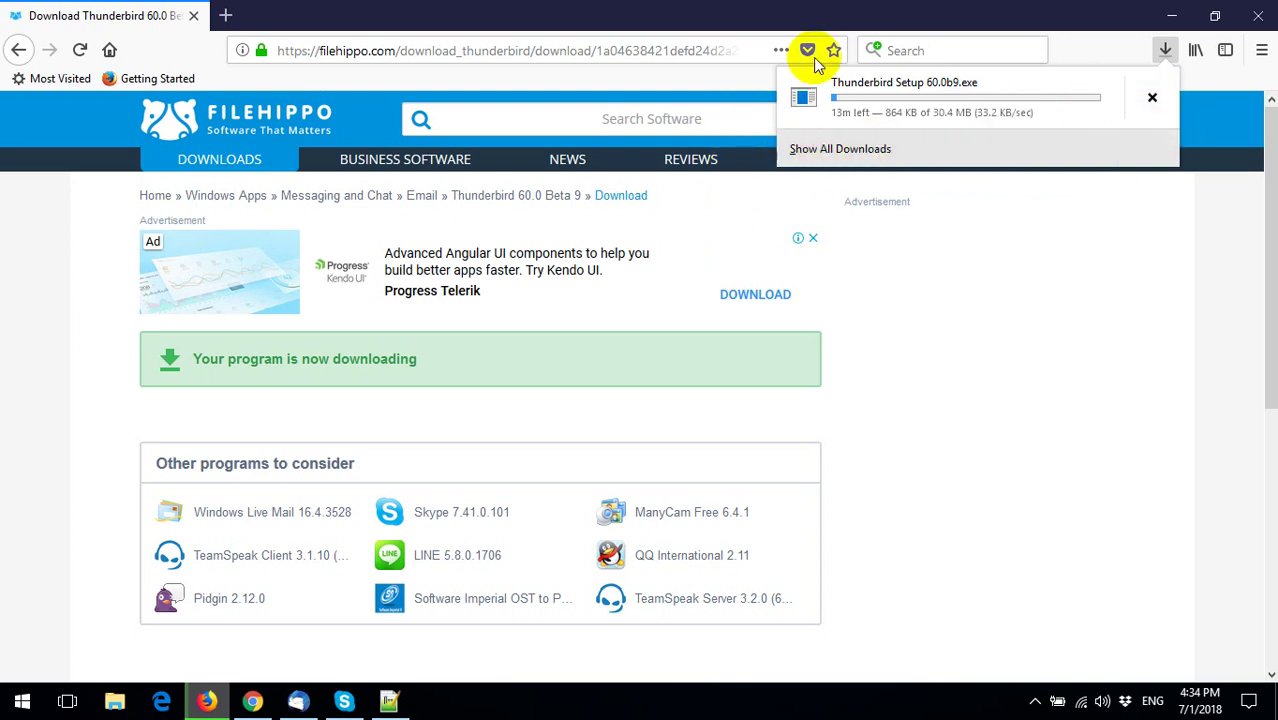
pyautogui.click(1152, 97)
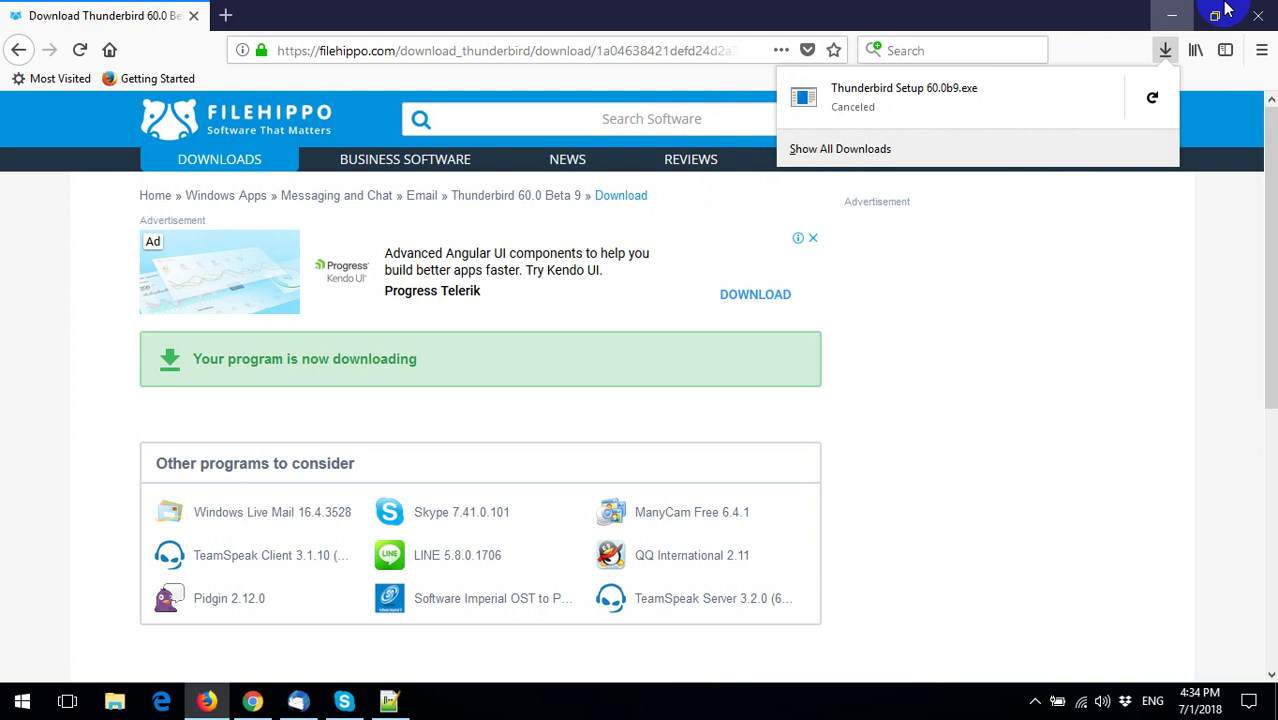
pyautogui.click(1175, 16)
pyautogui.rightClick(610, 104)
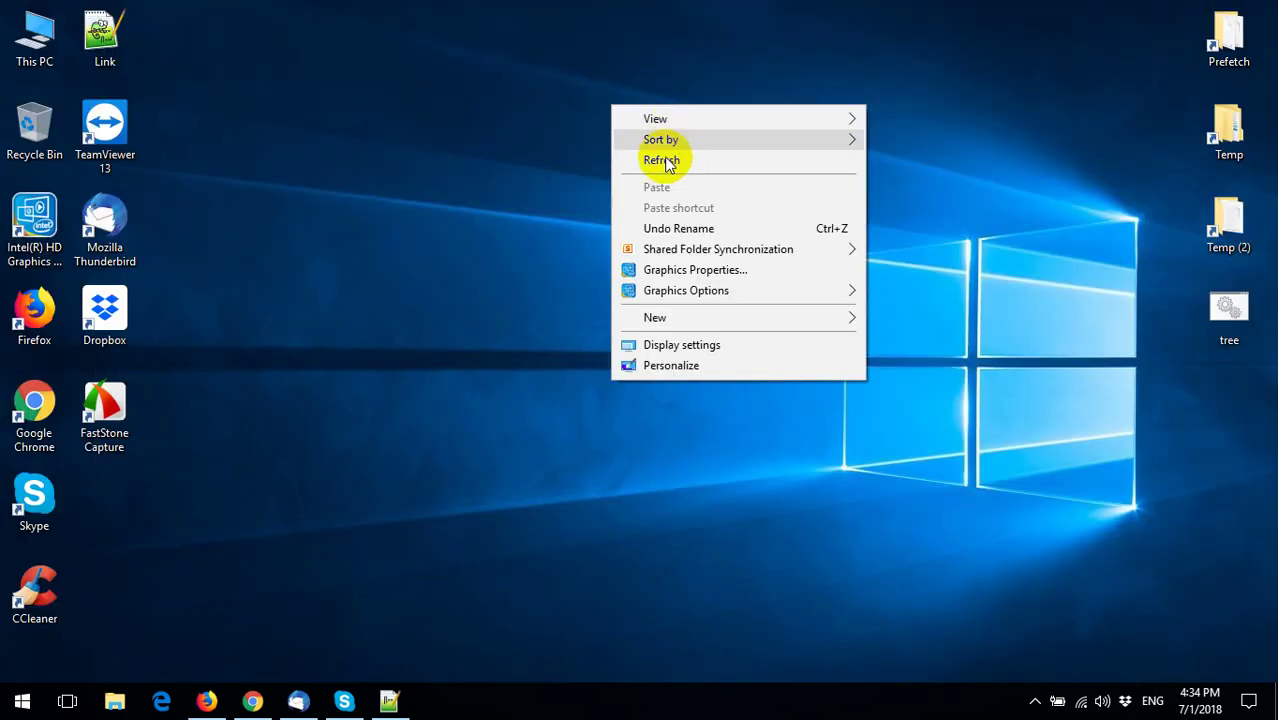
pyautogui.click(664, 161)
pyautogui.click(505, 176)
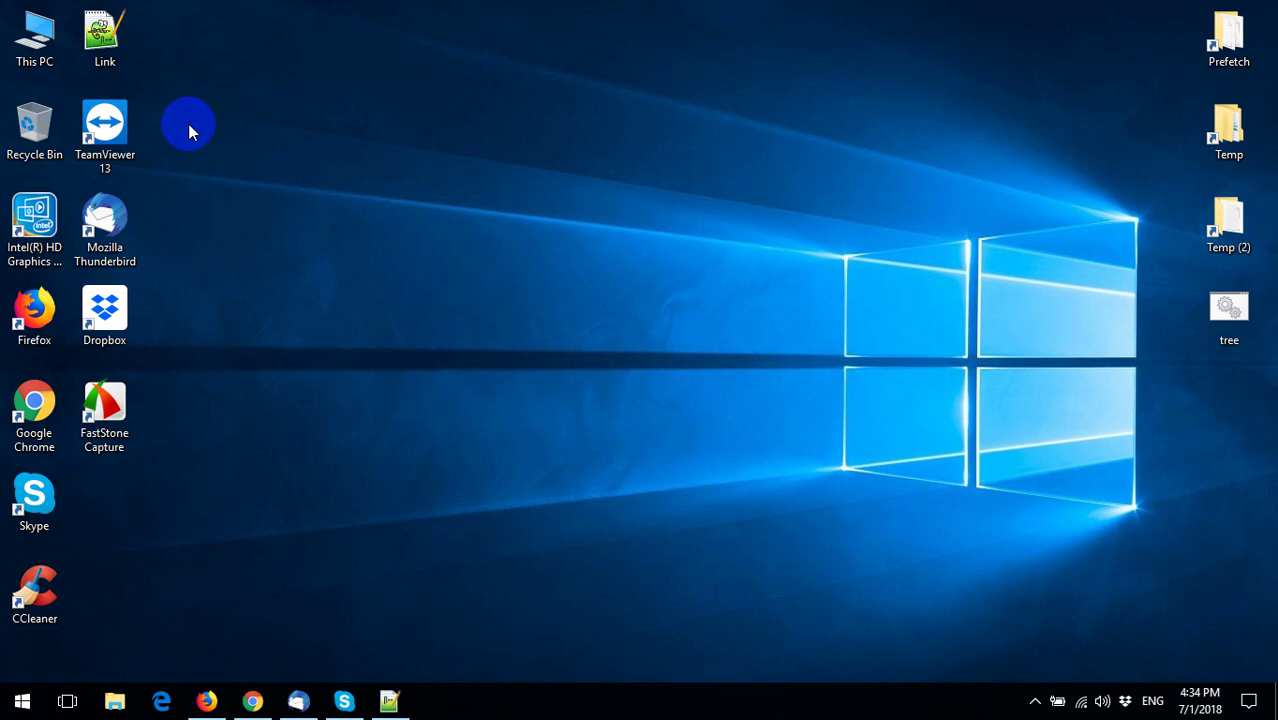
pyautogui.click(100, 222)
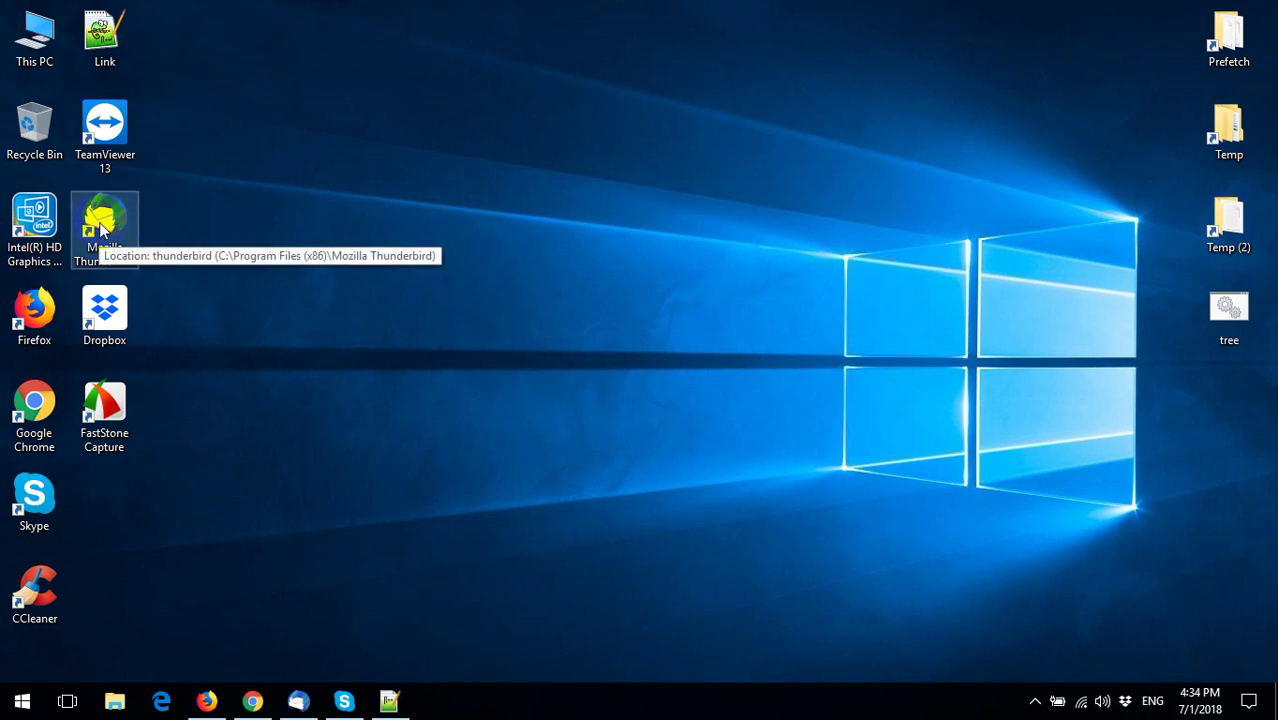
pyautogui.rightClick(337, 111)
pyautogui.click(388, 167)
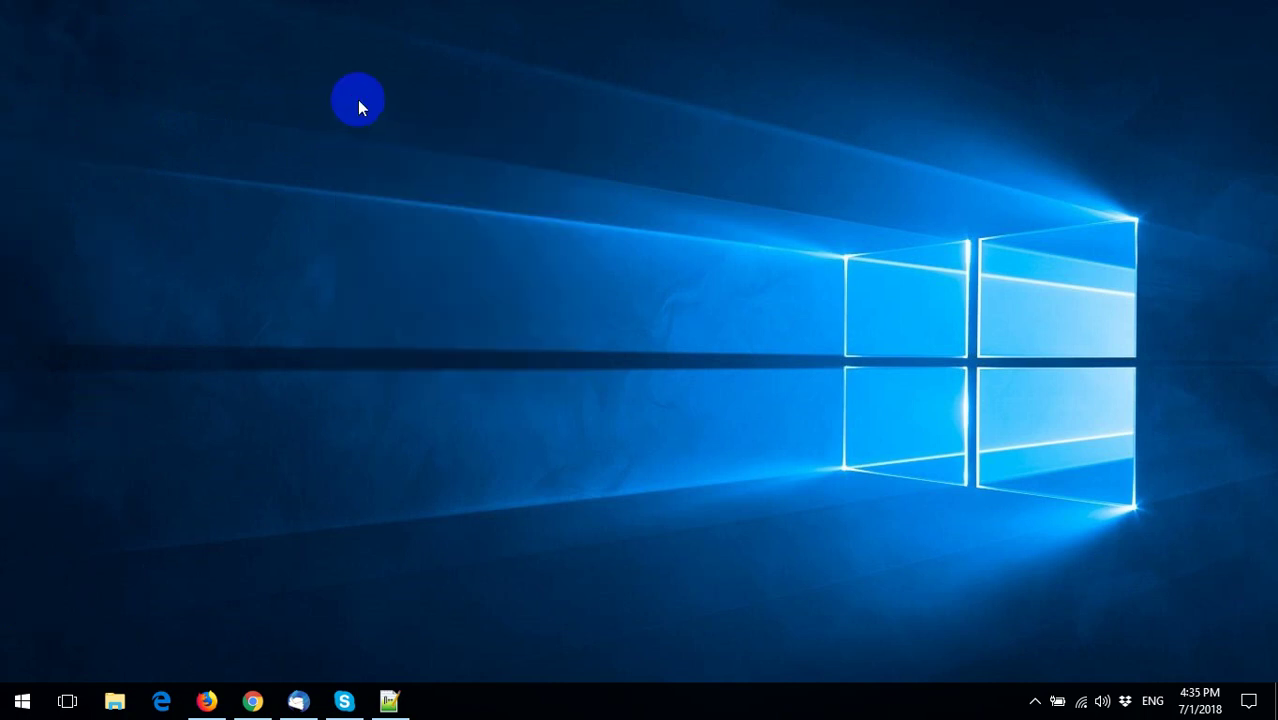
pyautogui.rightClick(352, 102)
pyautogui.click(388, 157)
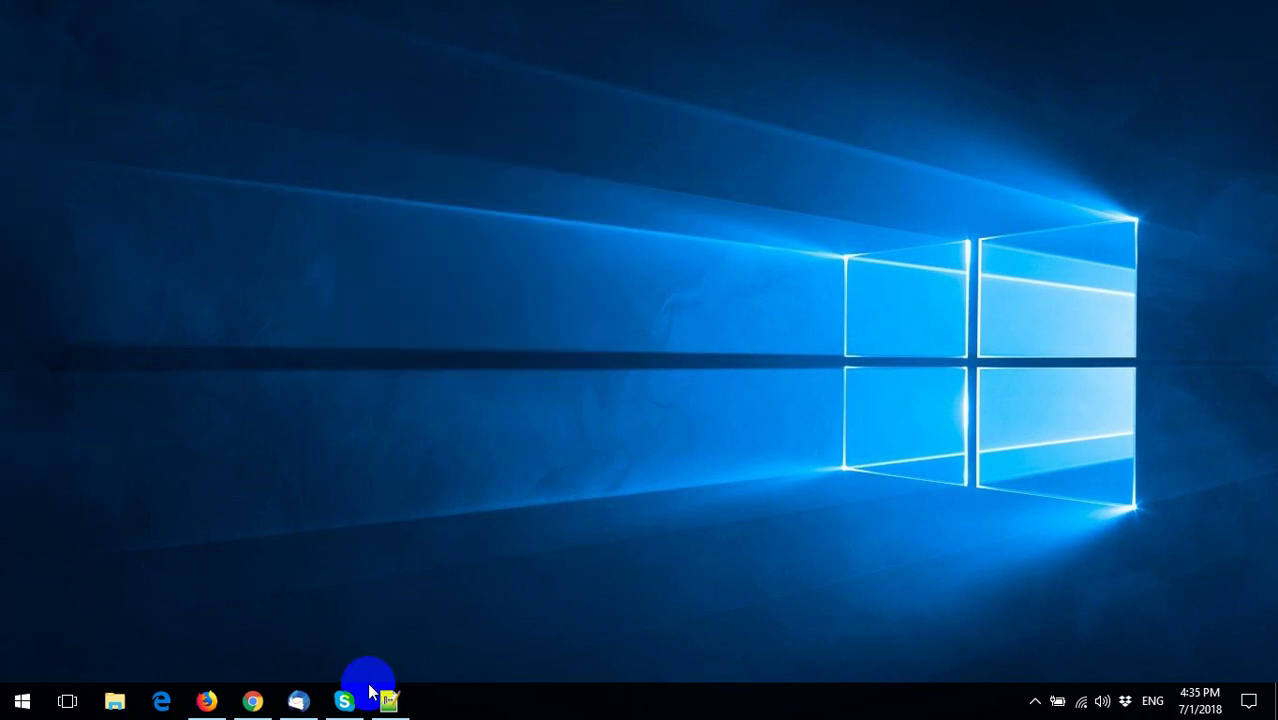
# - Switch to Mozilla Thunderbird and open the setup for an existing email account
pyautogui.click(298, 690)
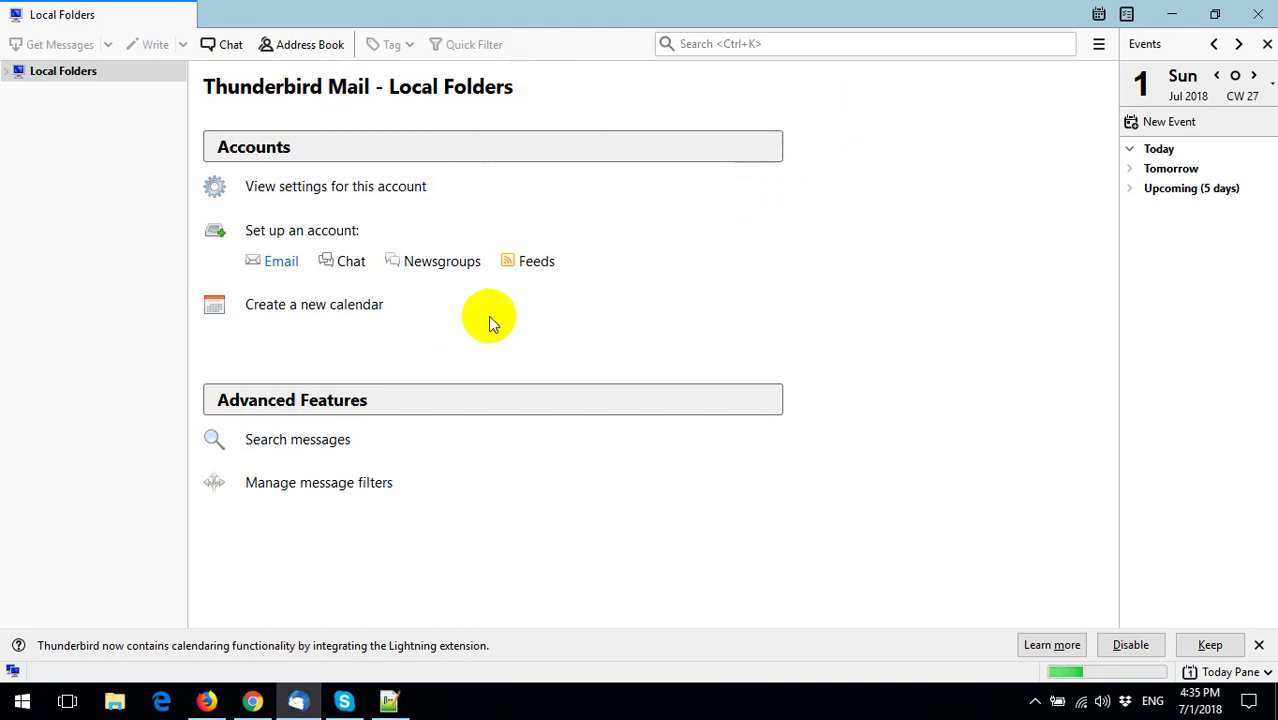
pyautogui.click(279, 267)
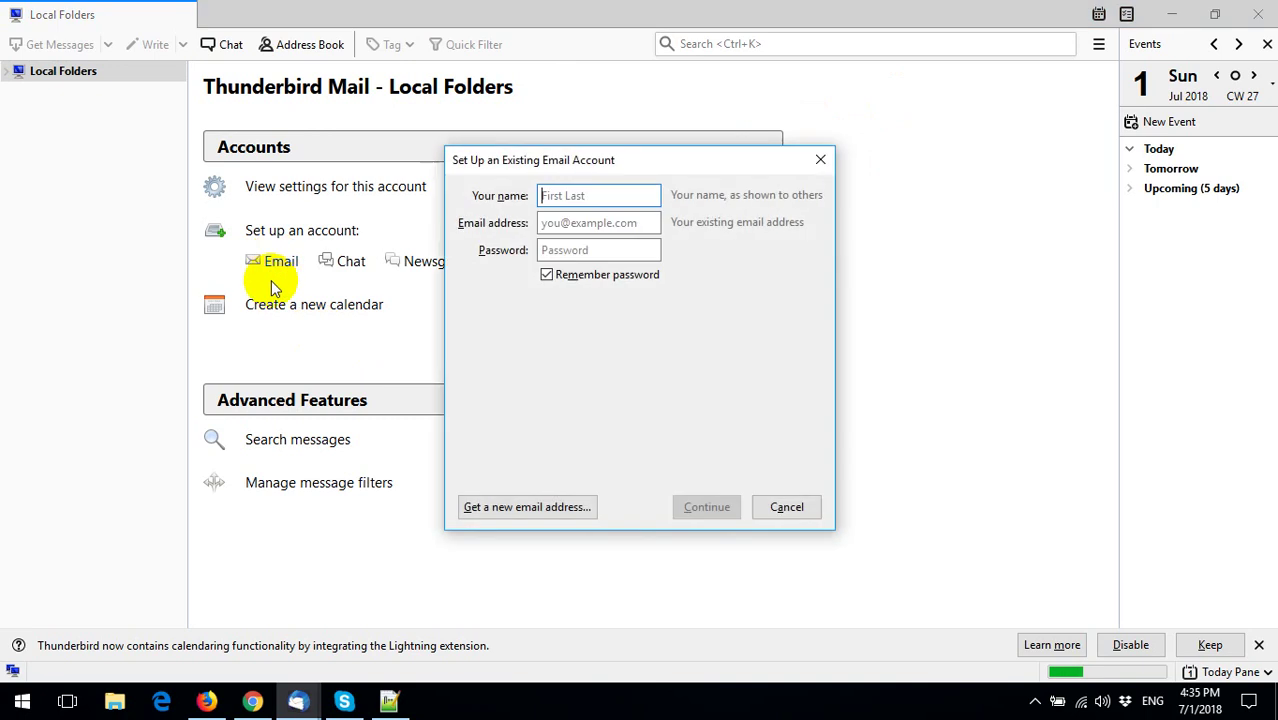
pyautogui.click(821, 158)
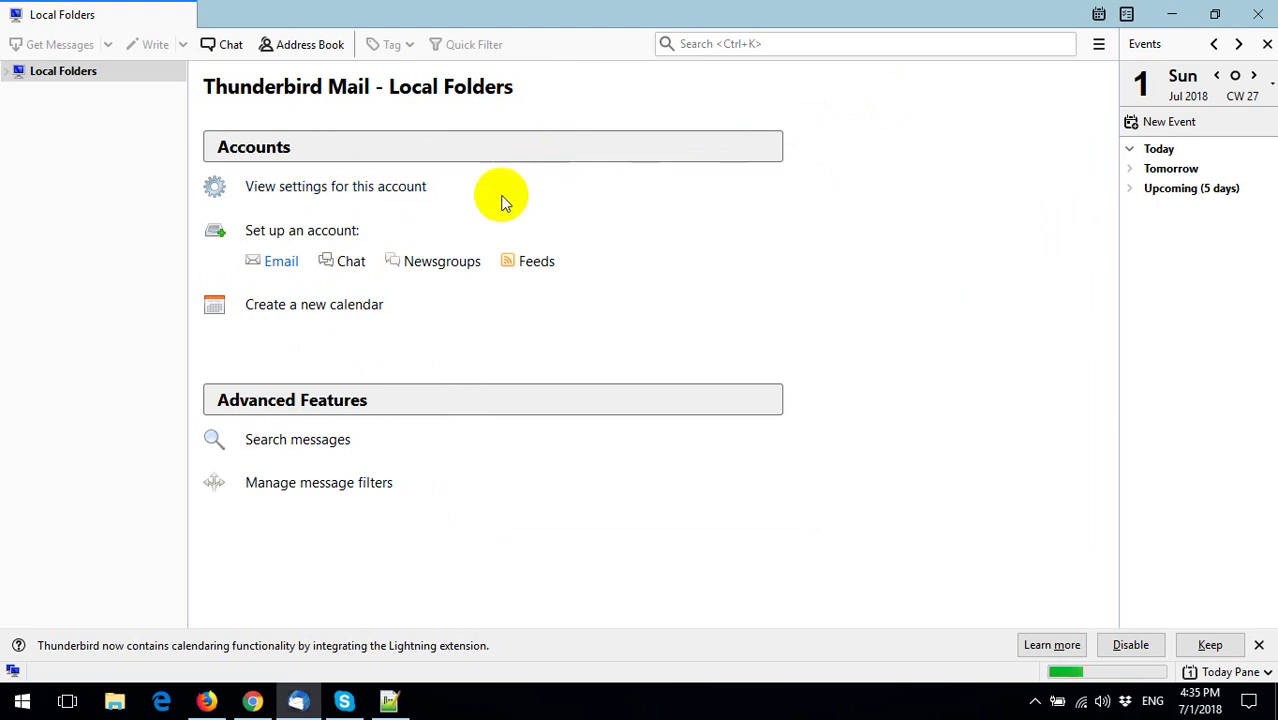
pyautogui.click(281, 262)
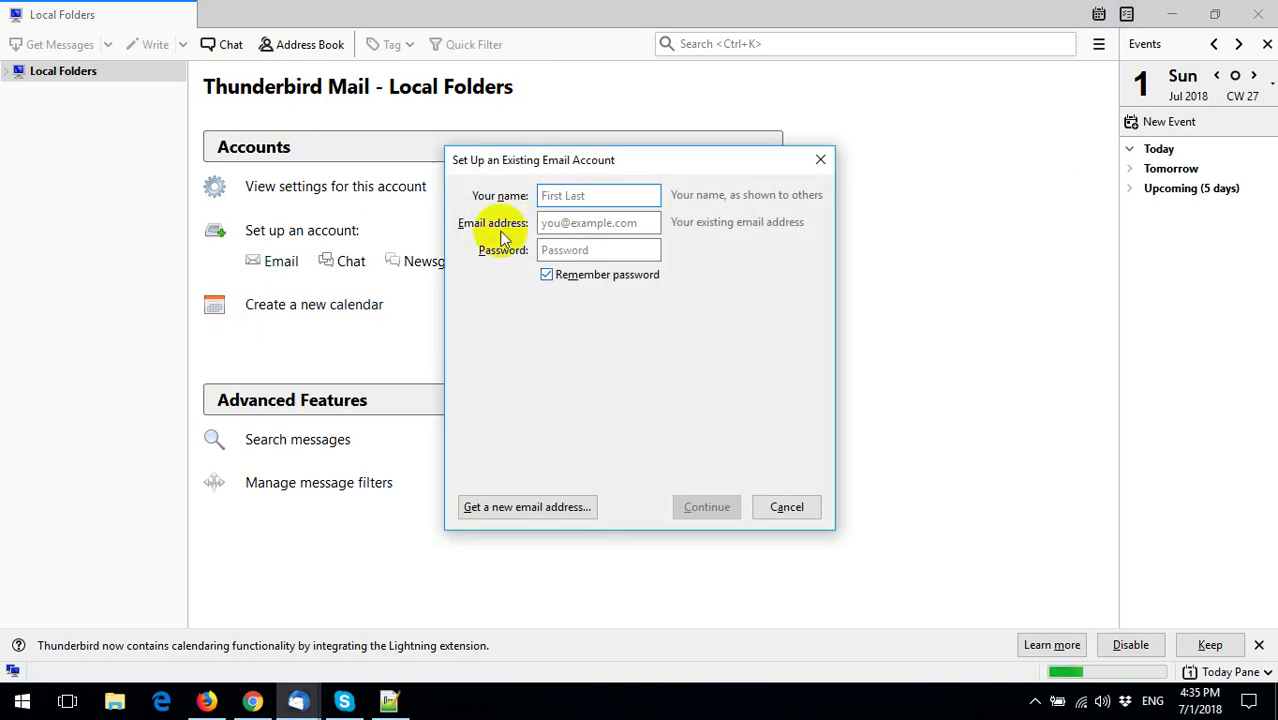
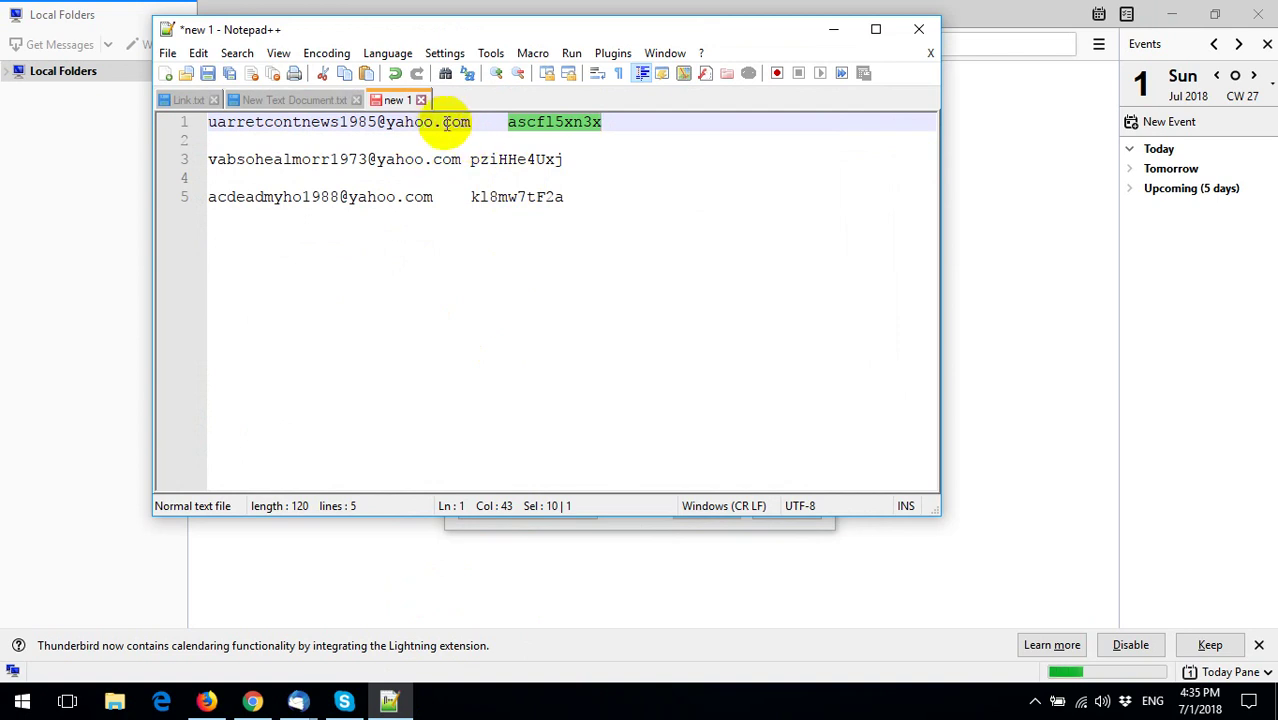
# - Copy the first account's email address from the Notepad++ list into the name and email address fields, and its password into the Password field
pyautogui.moveTo(479, 121); pyautogui.dragTo(200, 121)
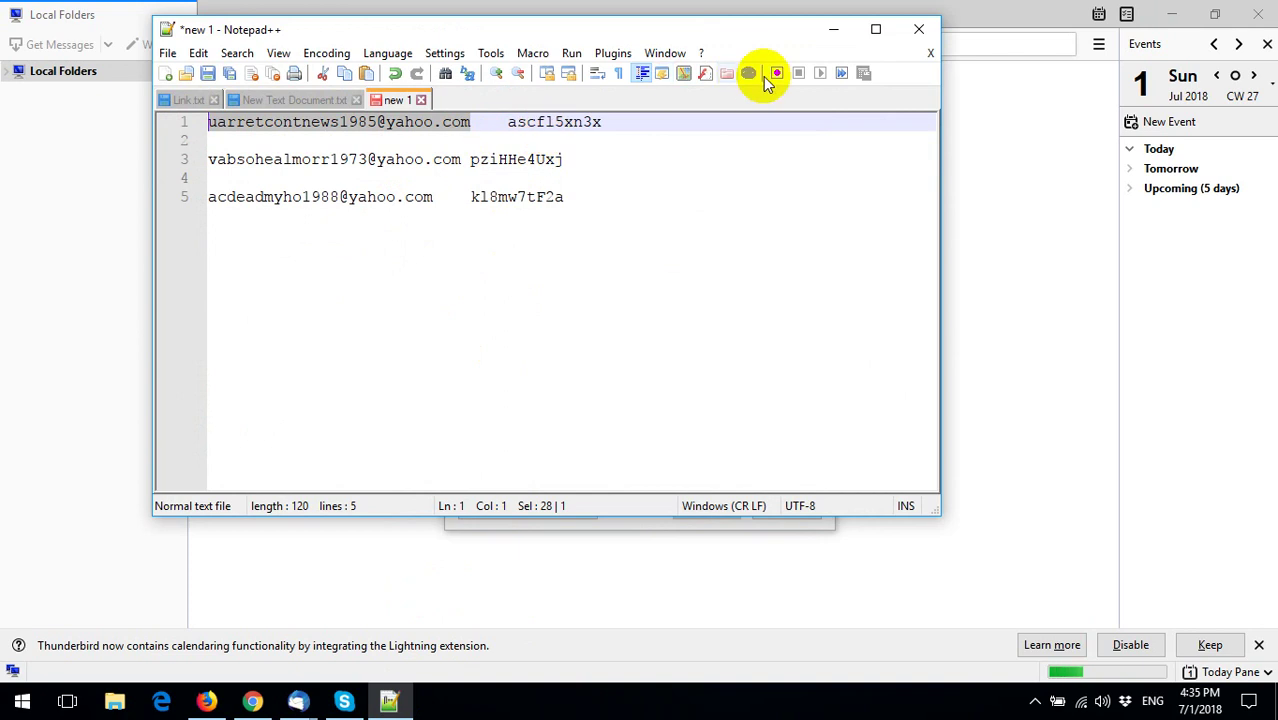
pyautogui.click(832, 29)
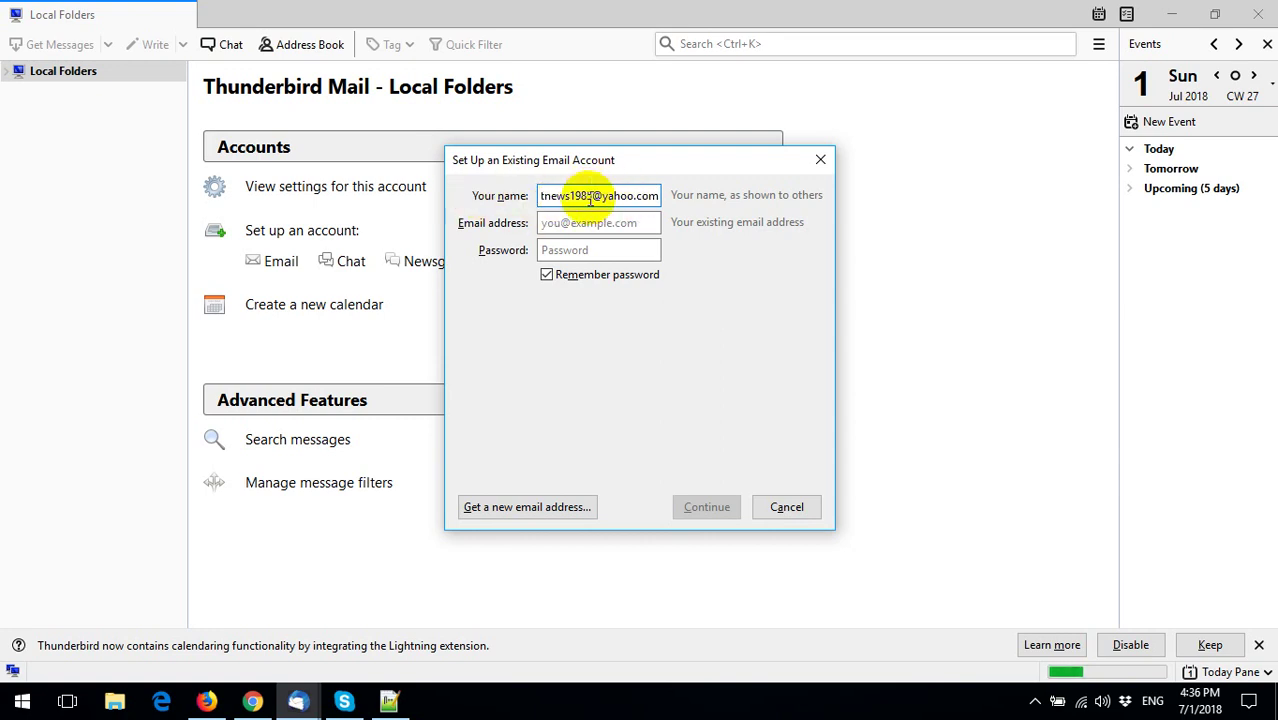
pyautogui.click(590, 223)
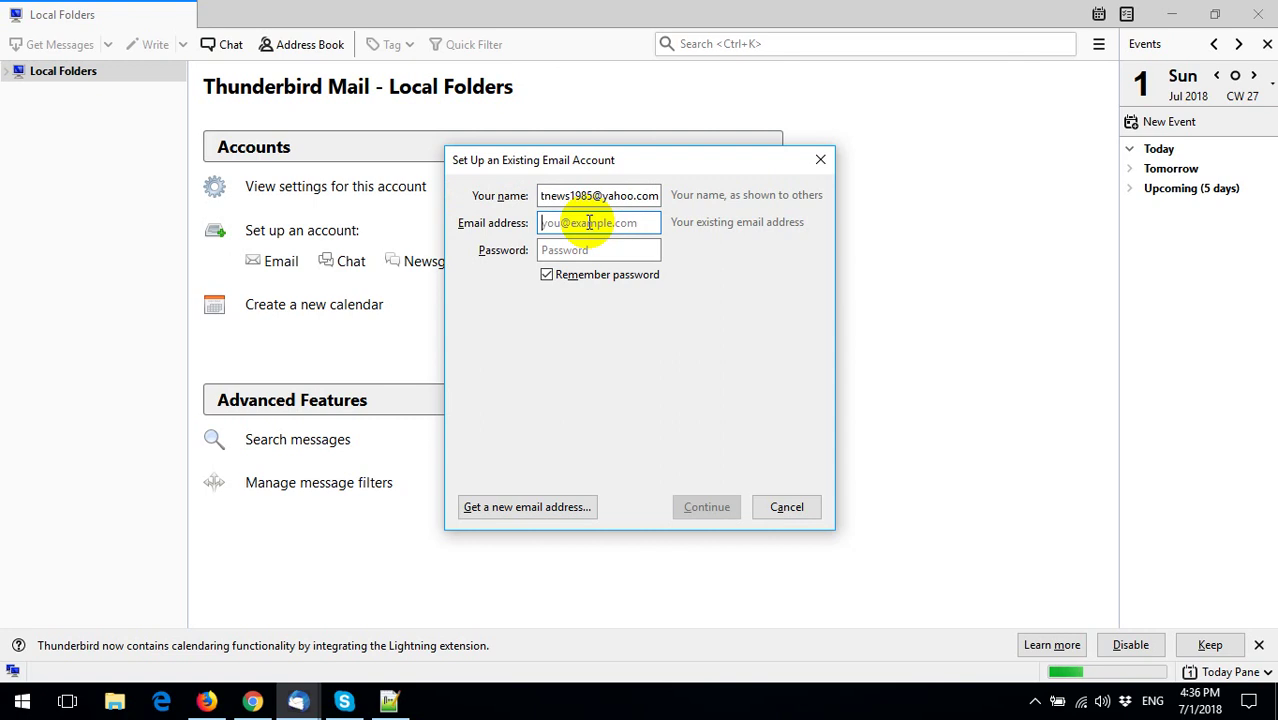
pyautogui.hotkey('ctrl', 'v')
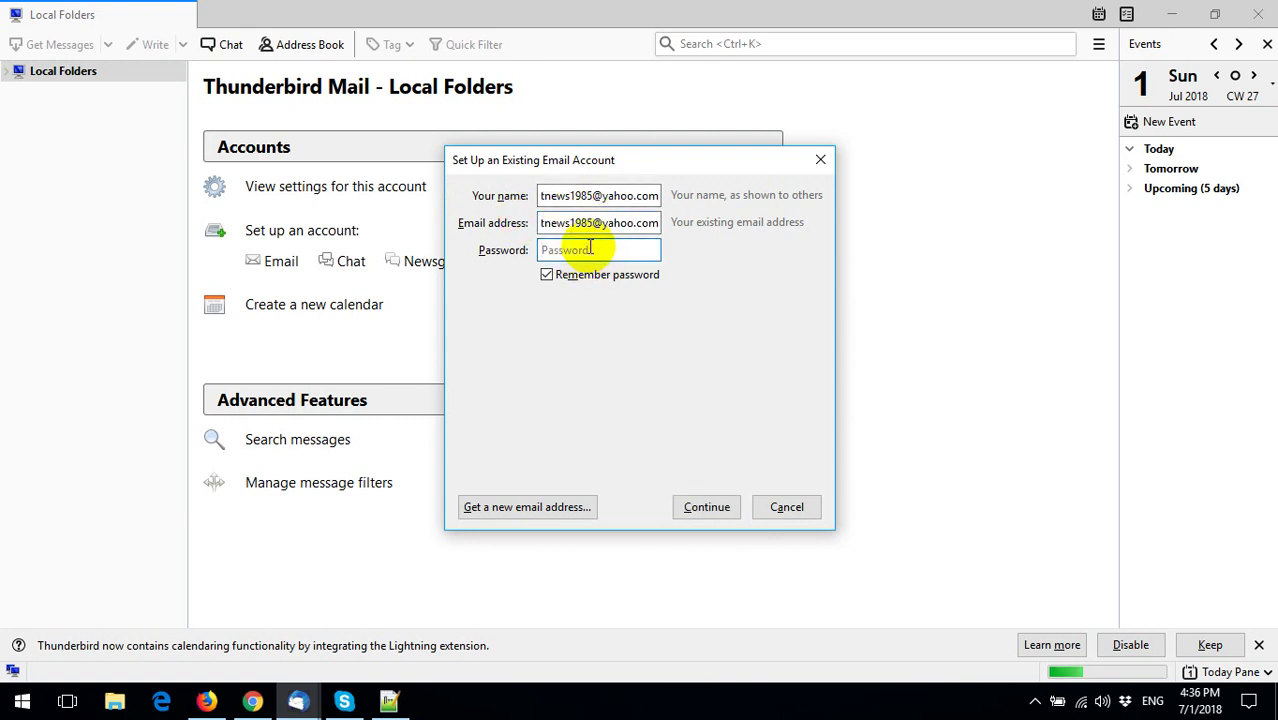
pyautogui.click(389, 701)
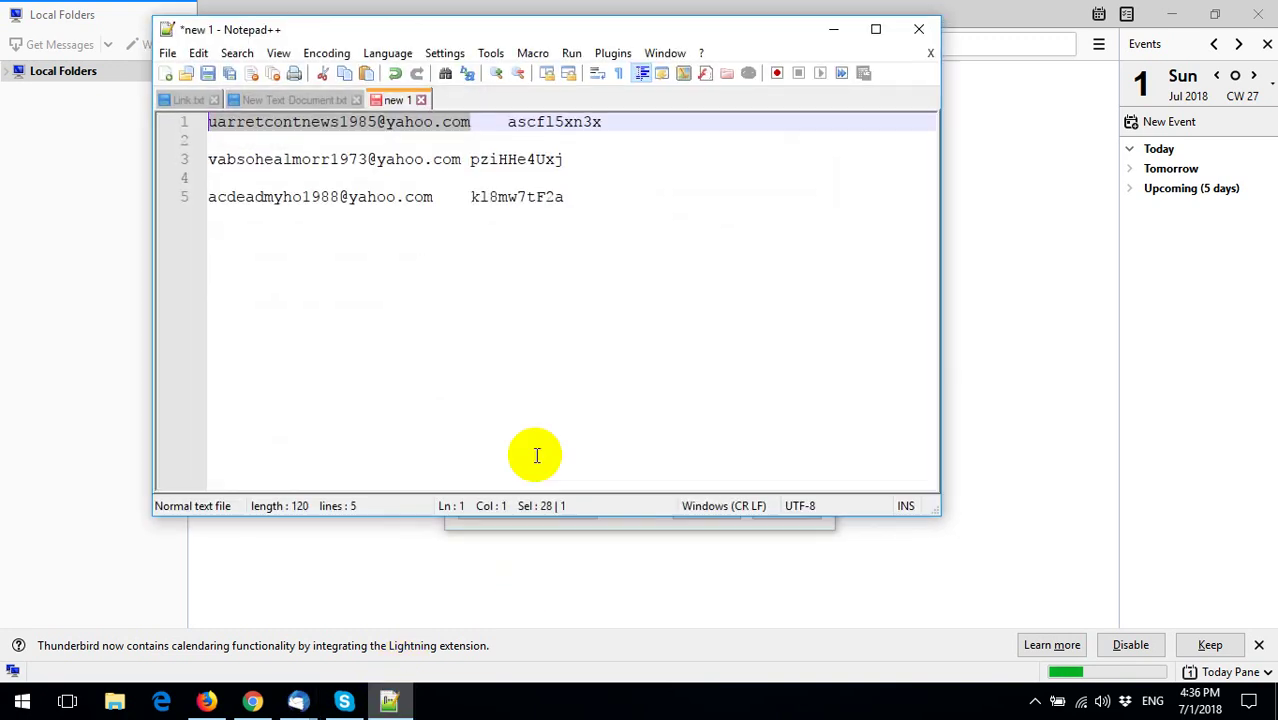
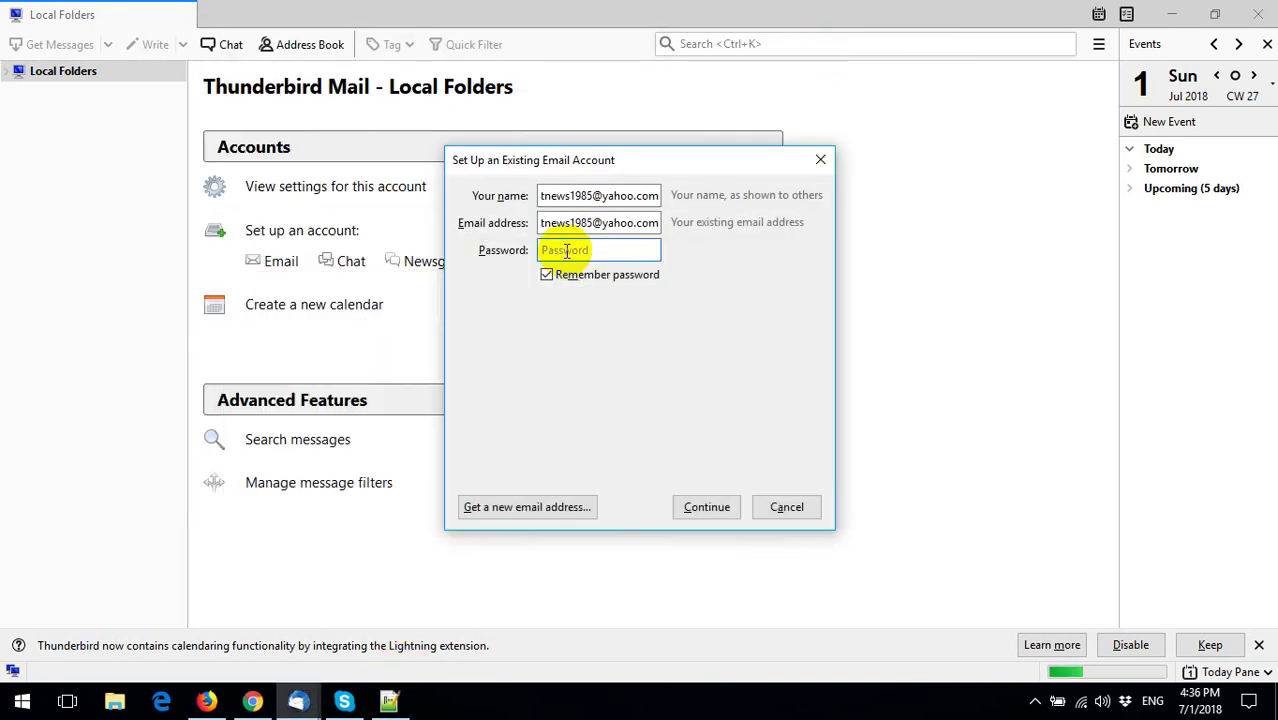
pyautogui.hotkey('ctrl', 'v')
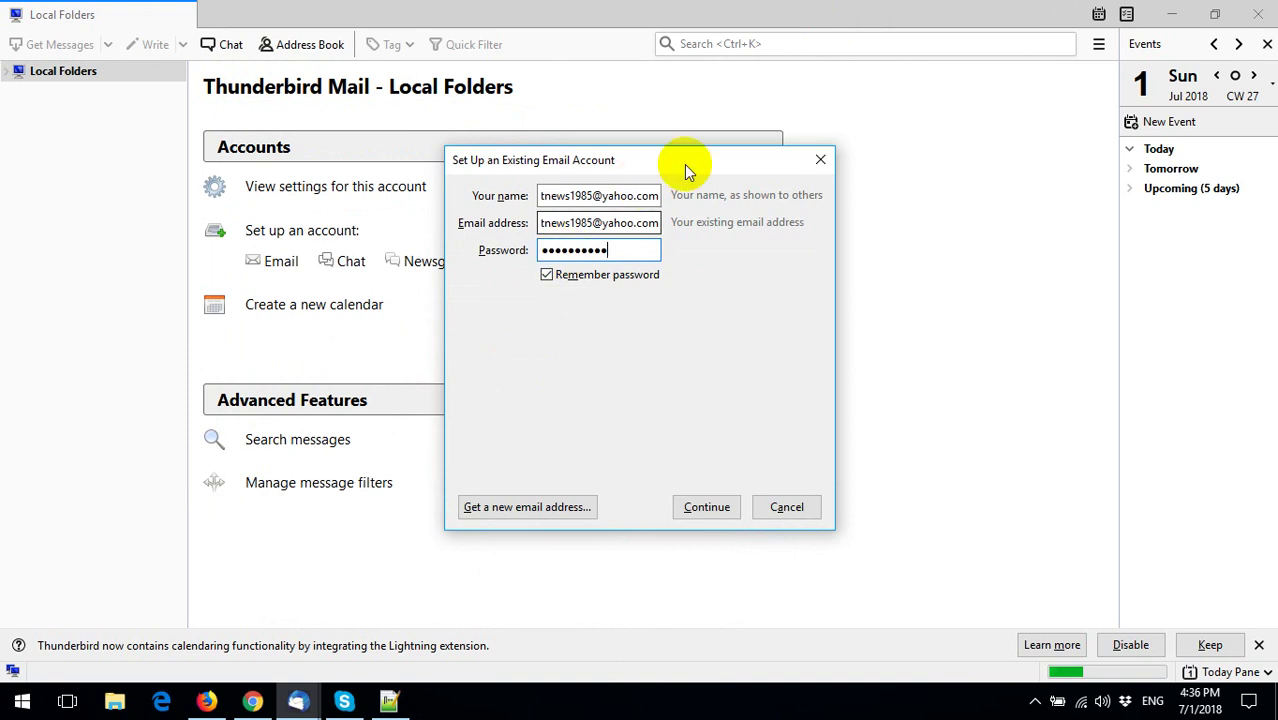
# - Turn off Remember password and finish the account setup with the IMAP (remote folders) configuration
pyautogui.click(578, 276)
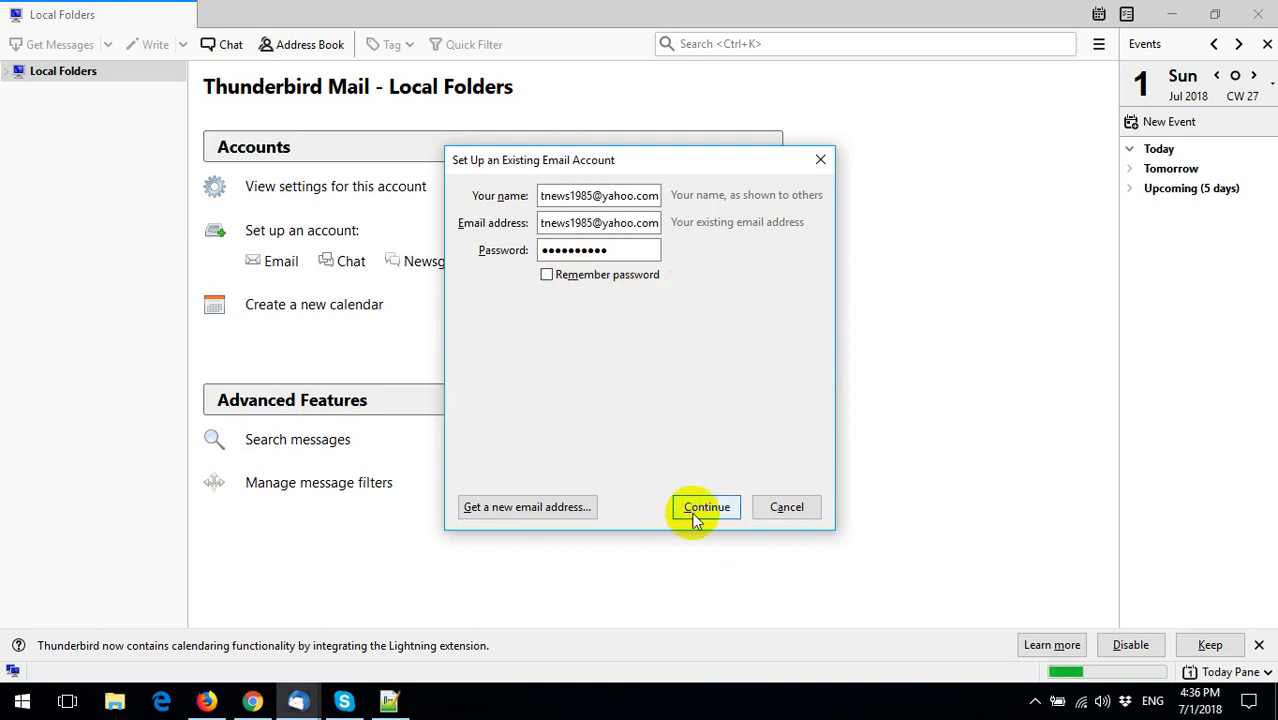
pyautogui.click(727, 507)
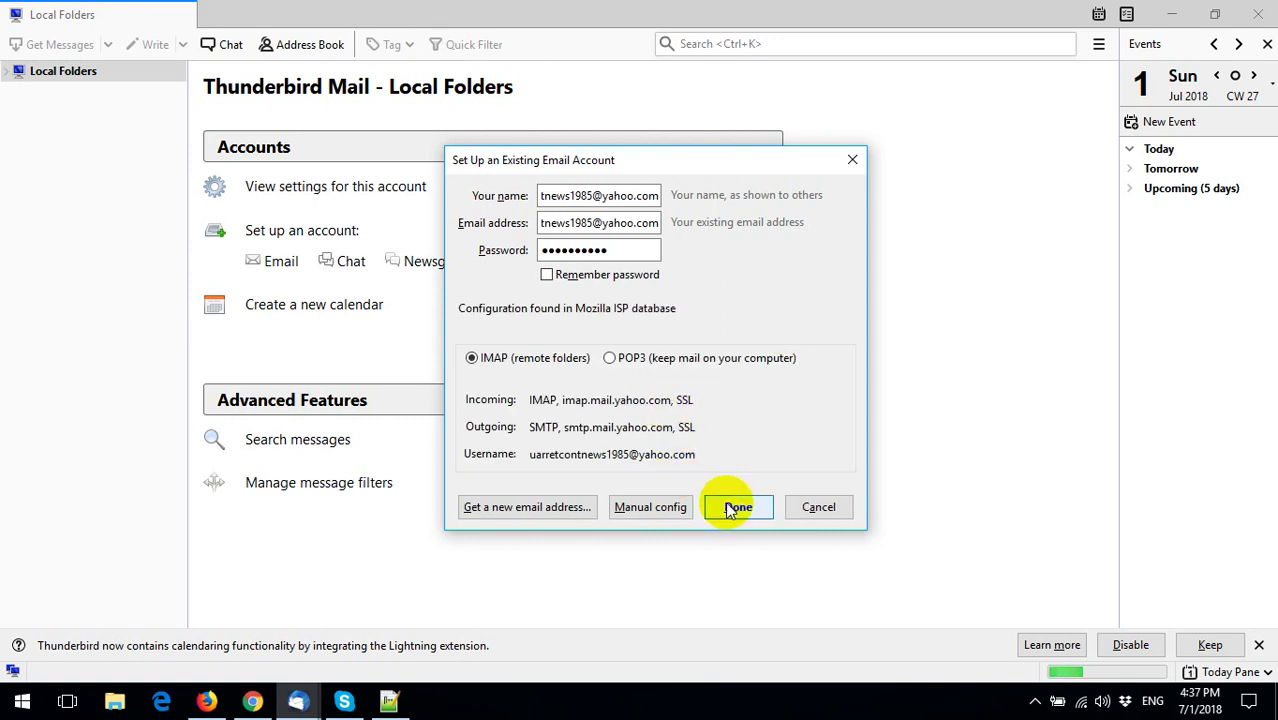
pyautogui.click(737, 508)
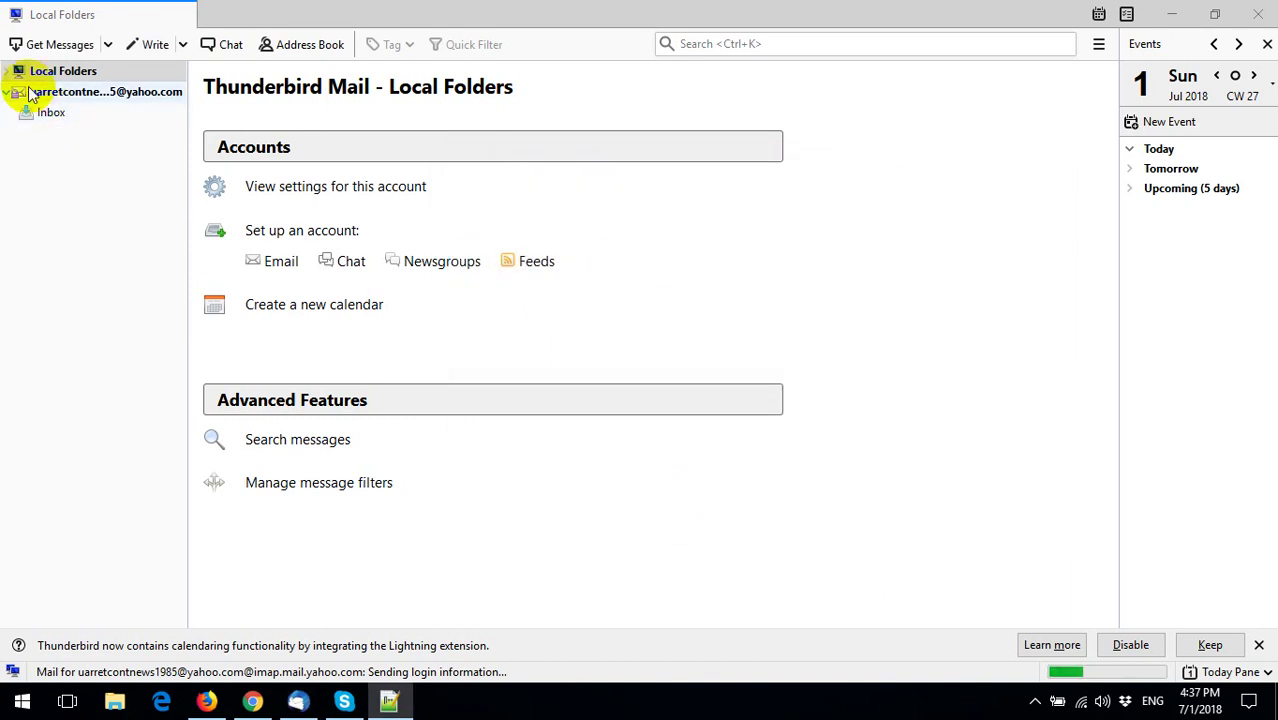
# - Examine the new Yahoo account's overview page, its Inbox messages and its Bulk Mail folder
pyautogui.click(65, 93)
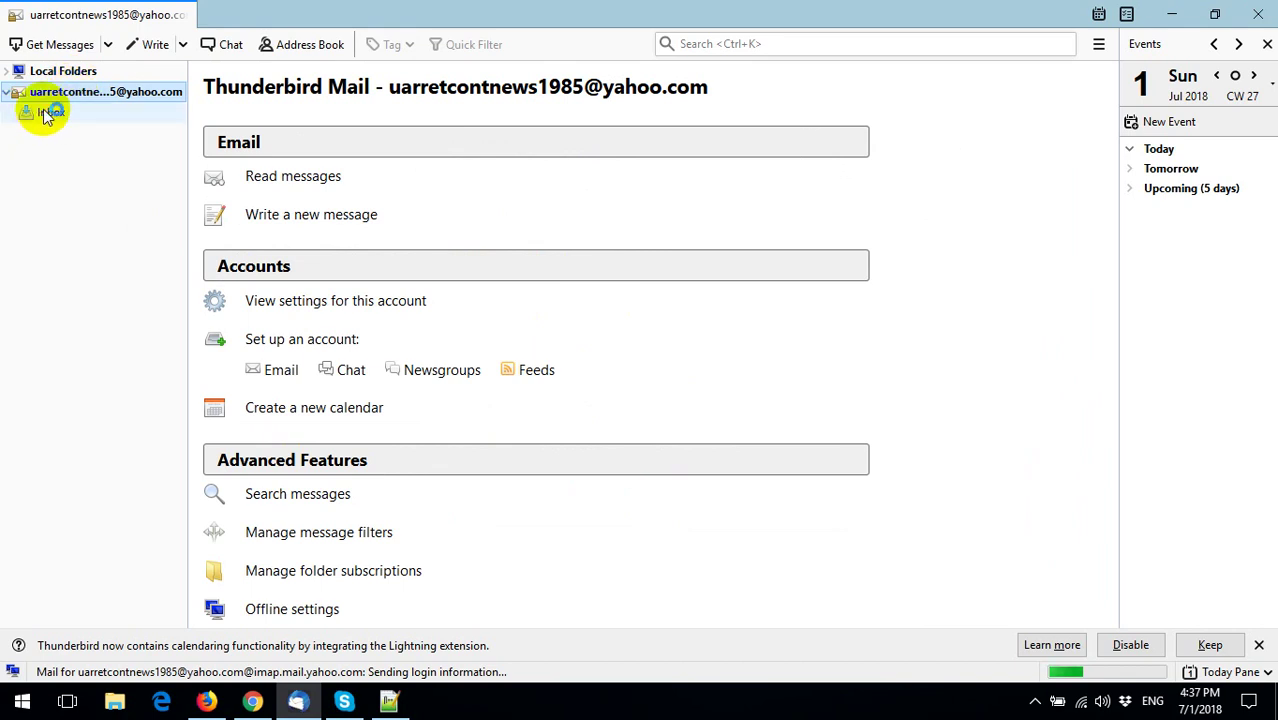
pyautogui.click(47, 114)
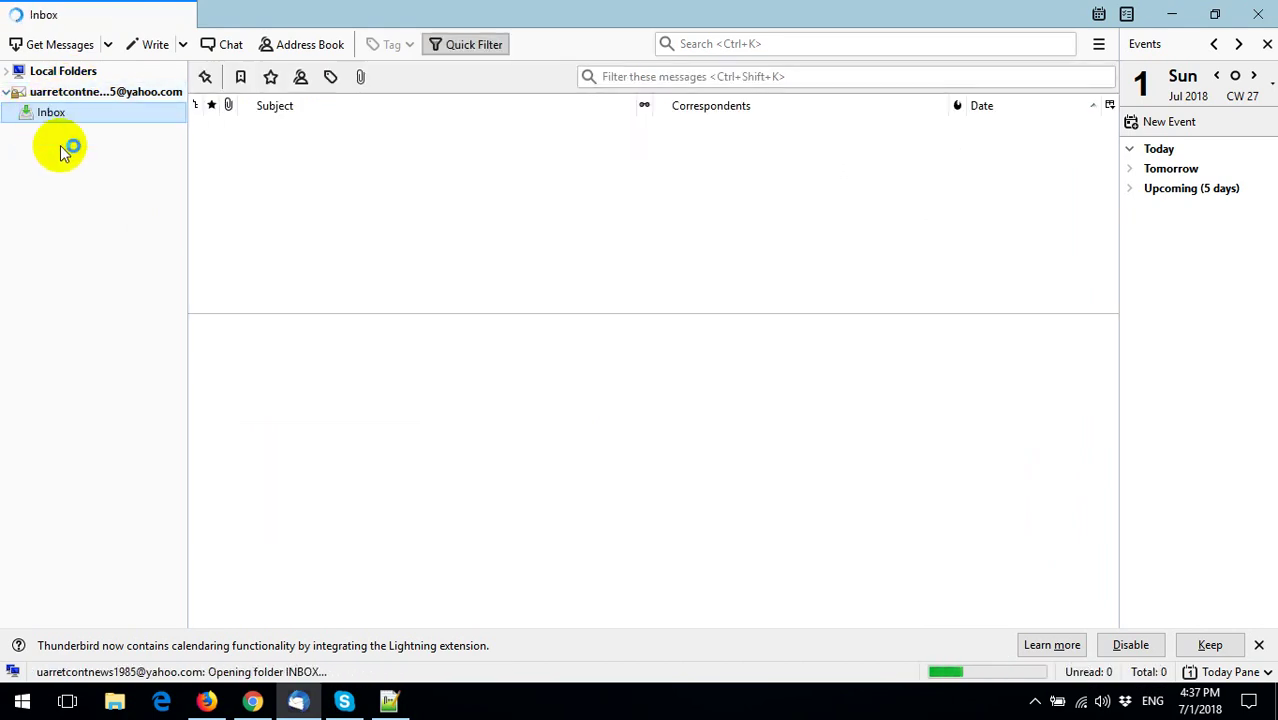
pyautogui.click(75, 93)
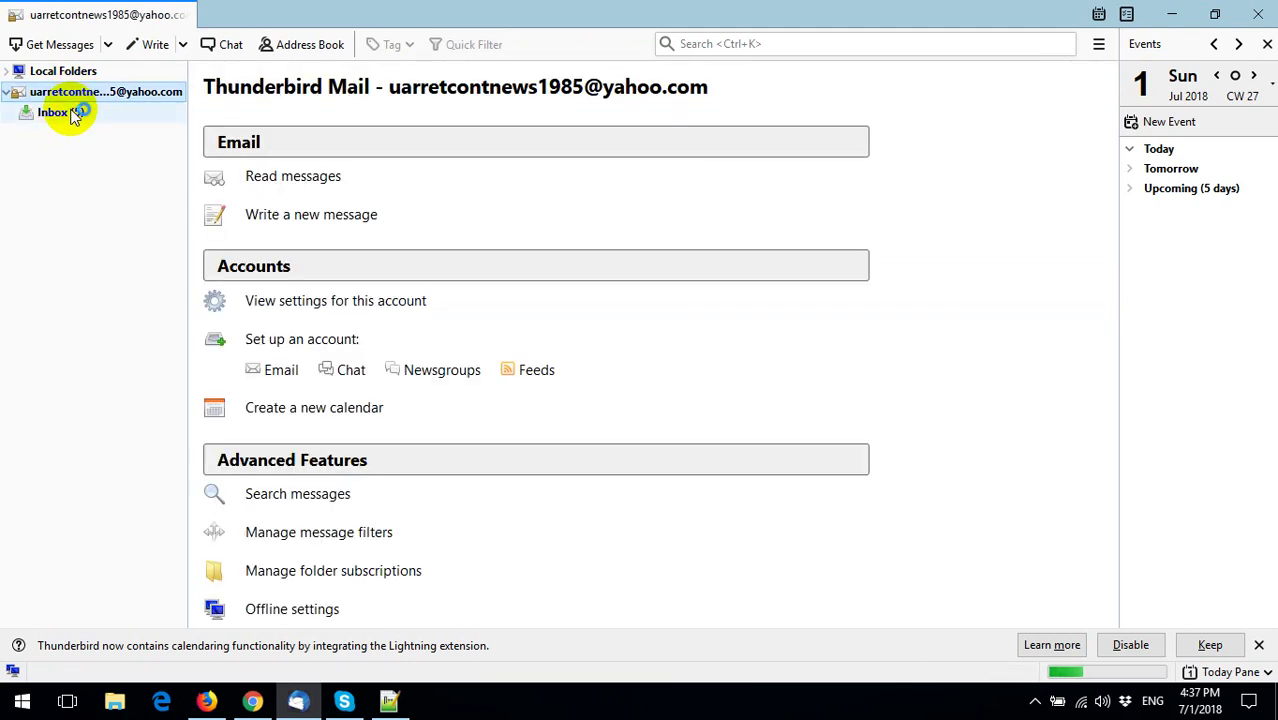
pyautogui.click(73, 113)
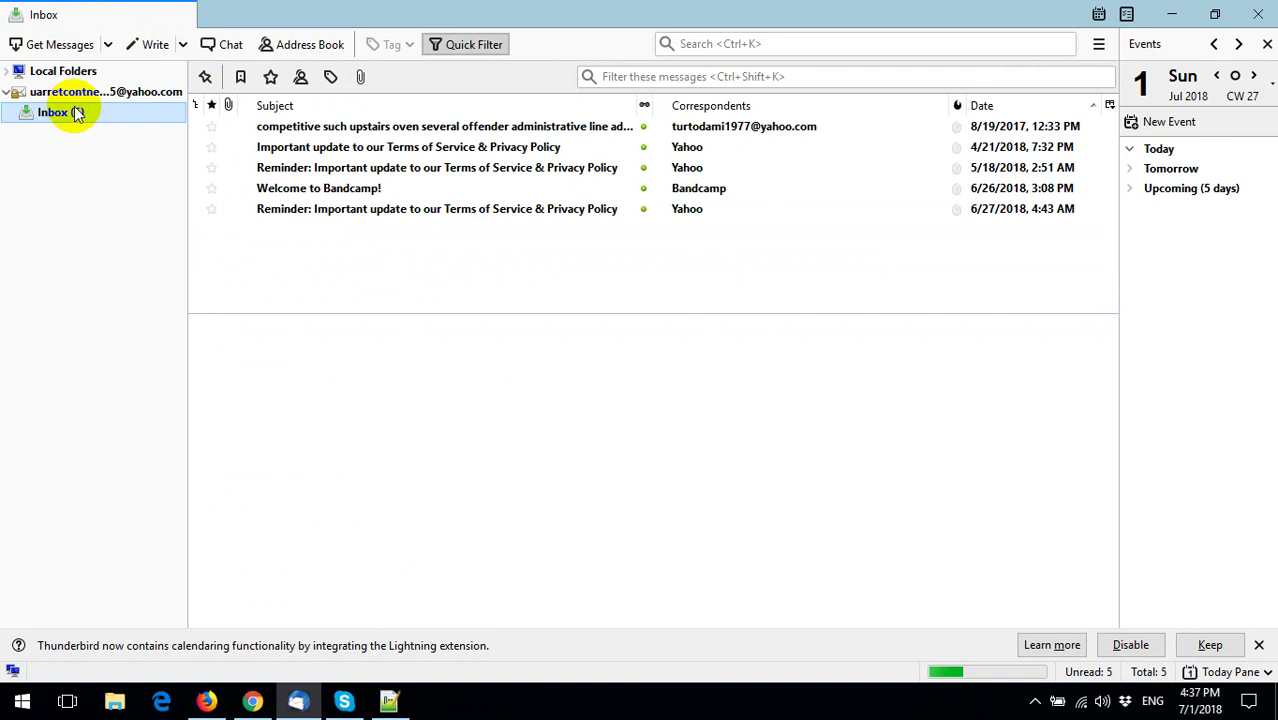
pyautogui.click(78, 93)
pyautogui.click(76, 112)
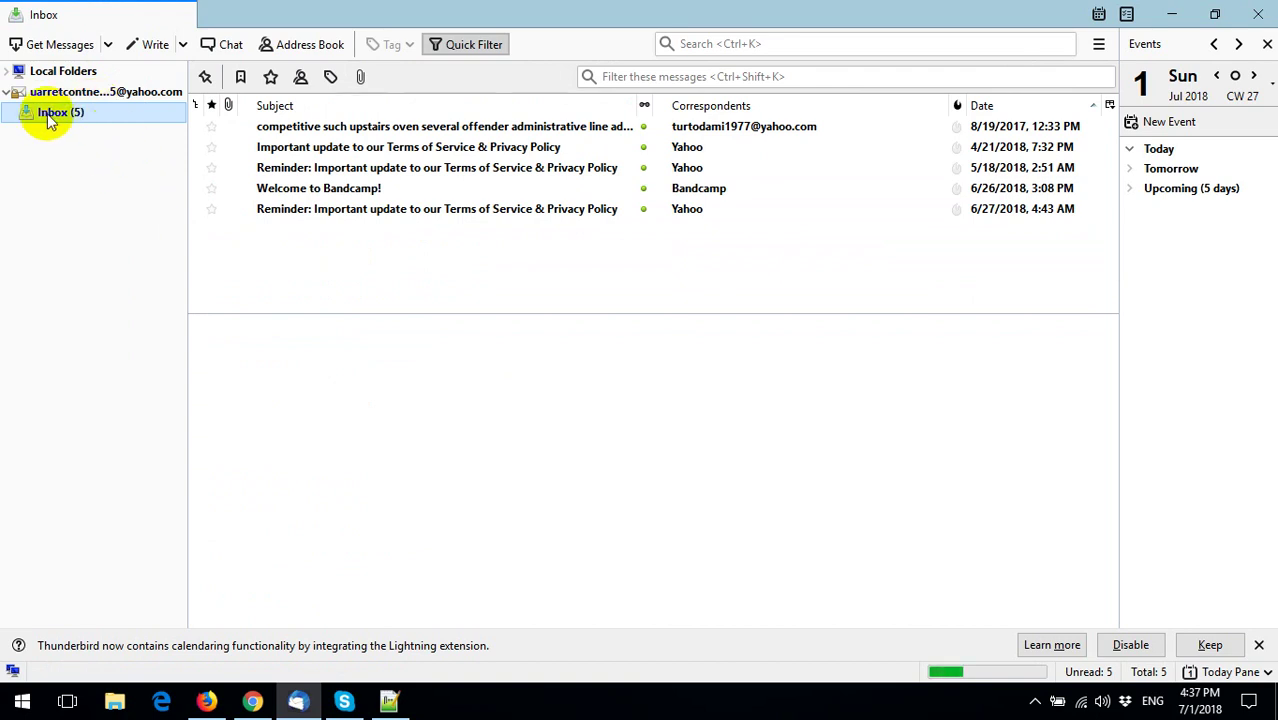
pyautogui.click(58, 94)
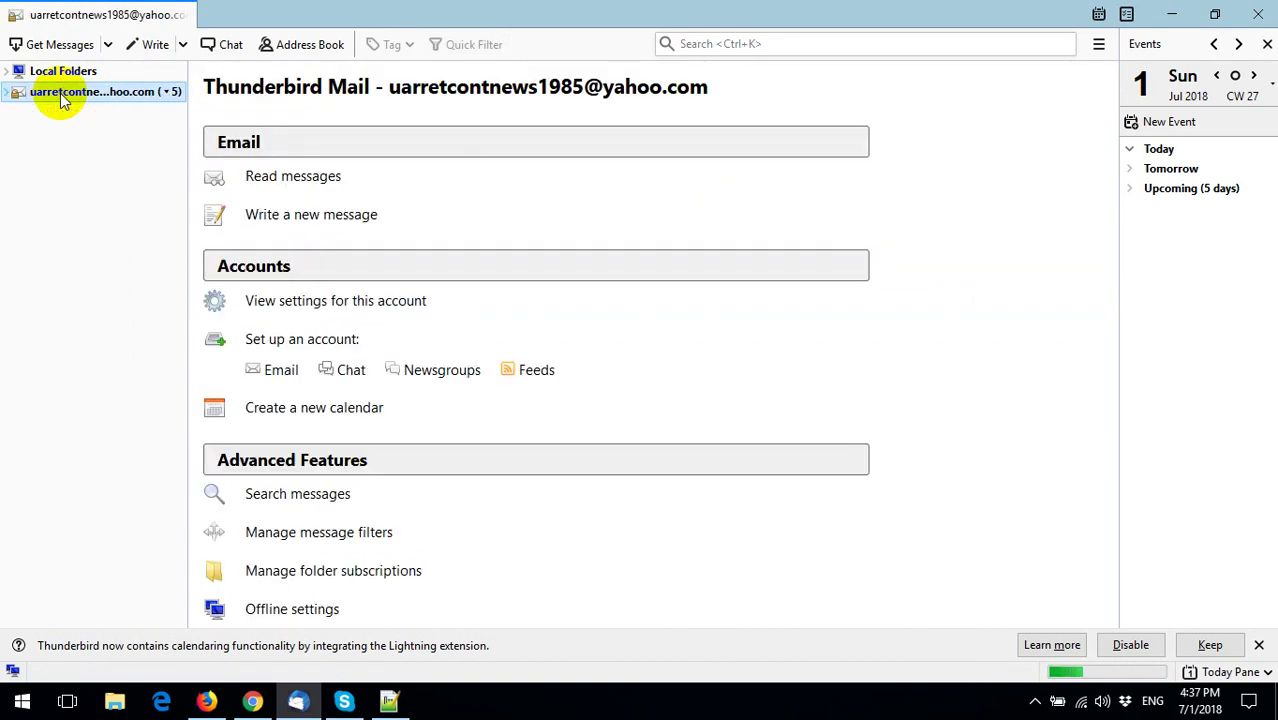
pyautogui.doubleClick(61, 97)
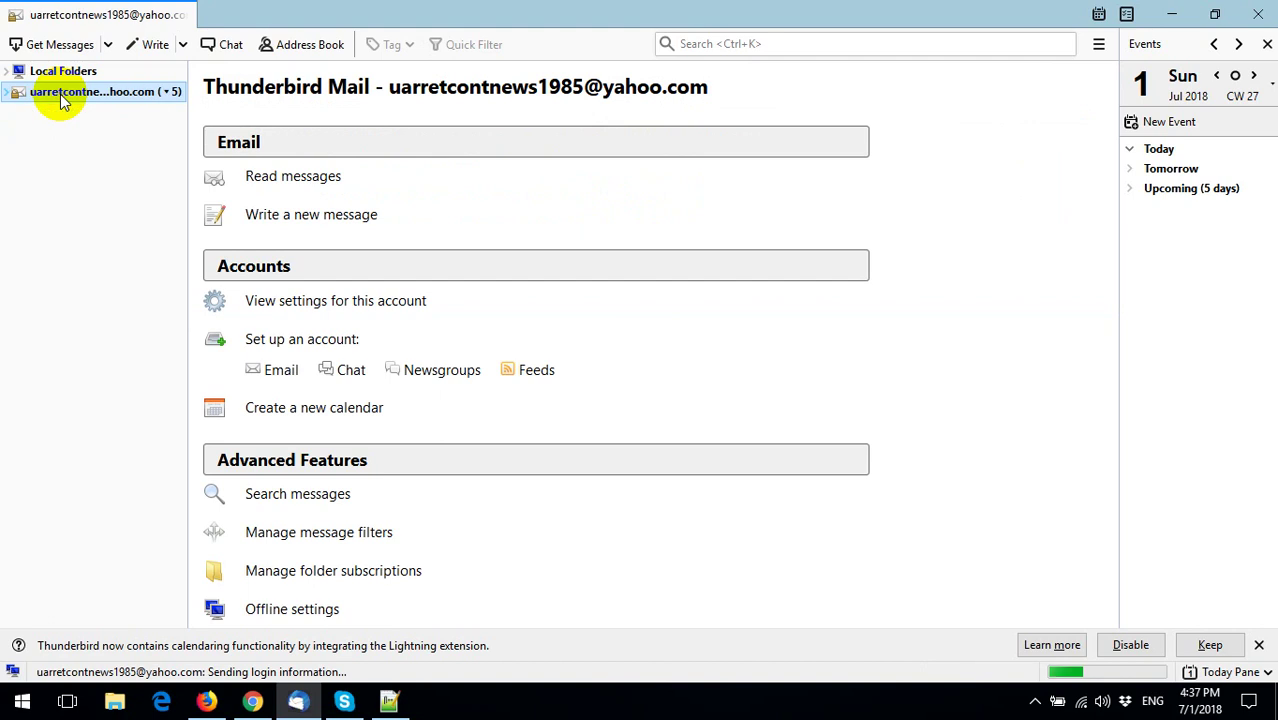
pyautogui.click(62, 114)
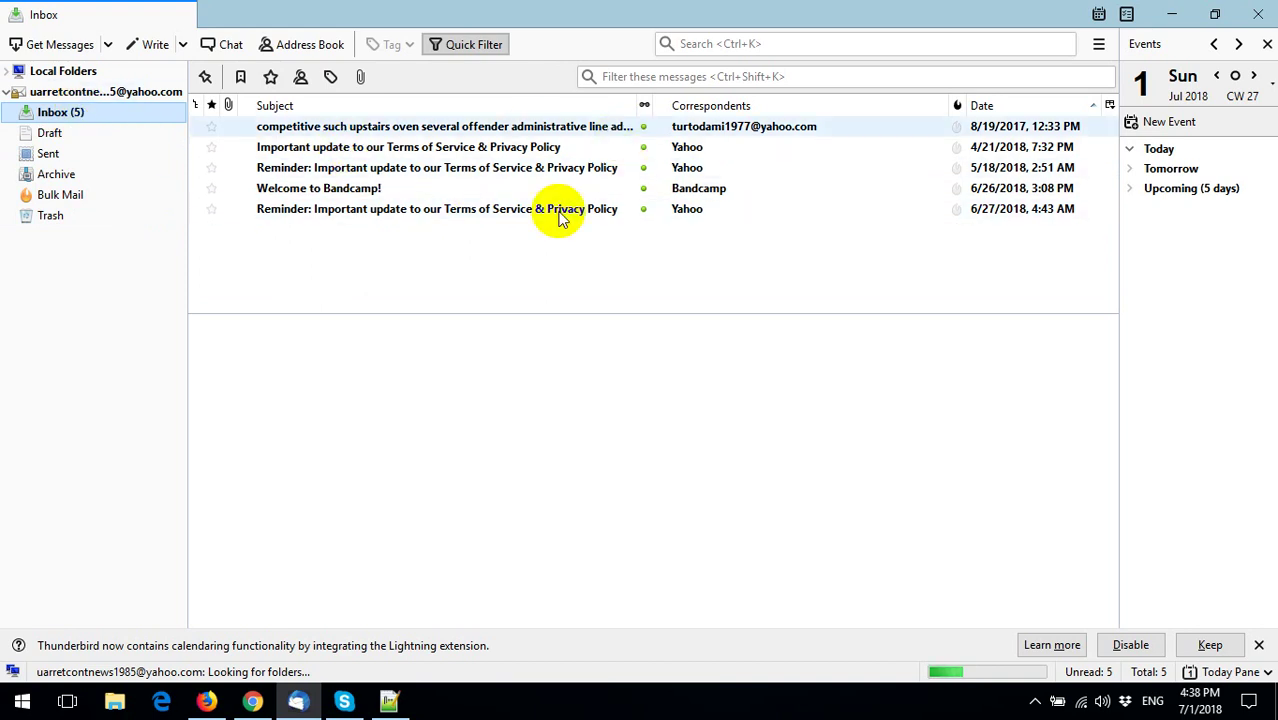
pyautogui.click(58, 197)
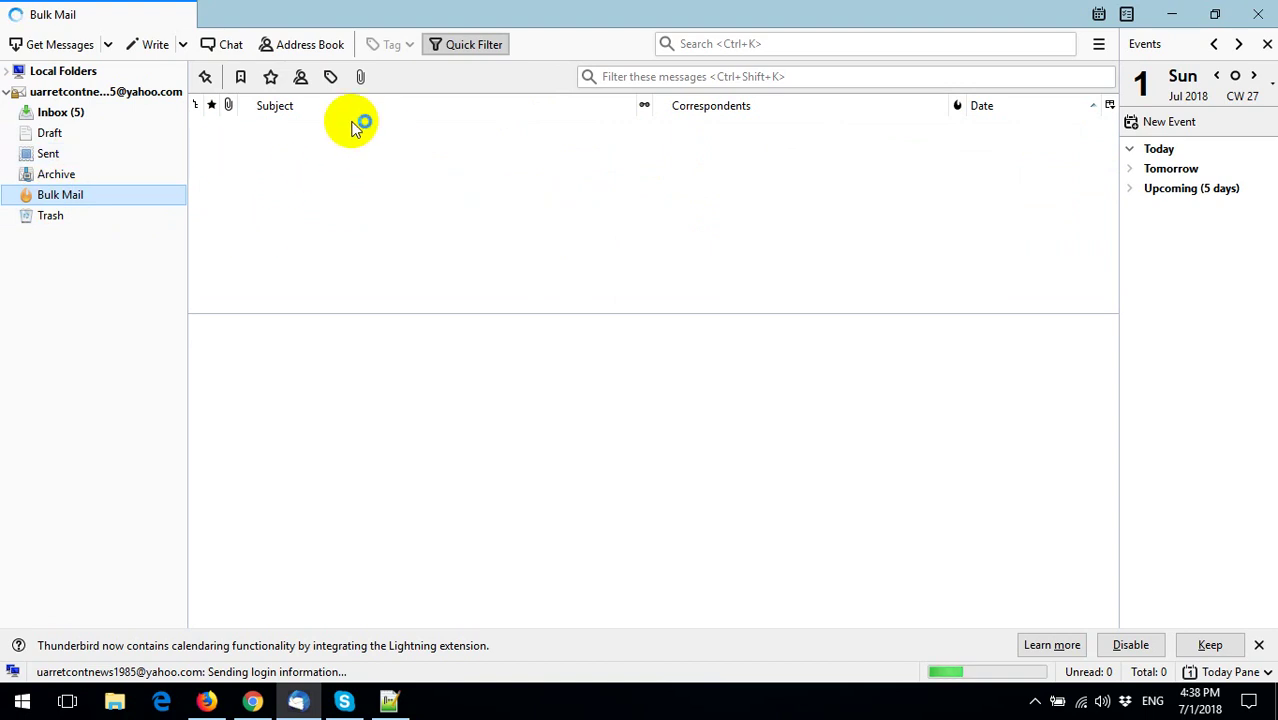
pyautogui.click(68, 115)
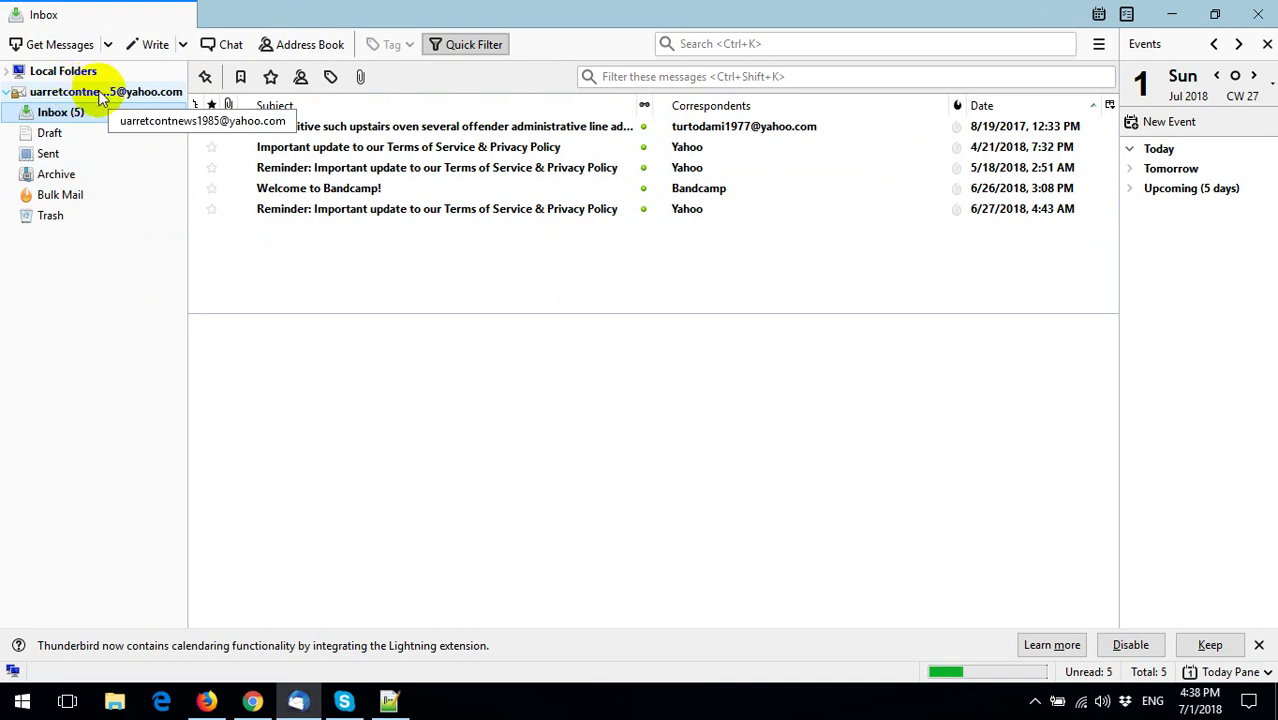
# - Remove the Yahoo account through its account settings, leaving the message data option off, and save the settings
pyautogui.rightClick(101, 94)
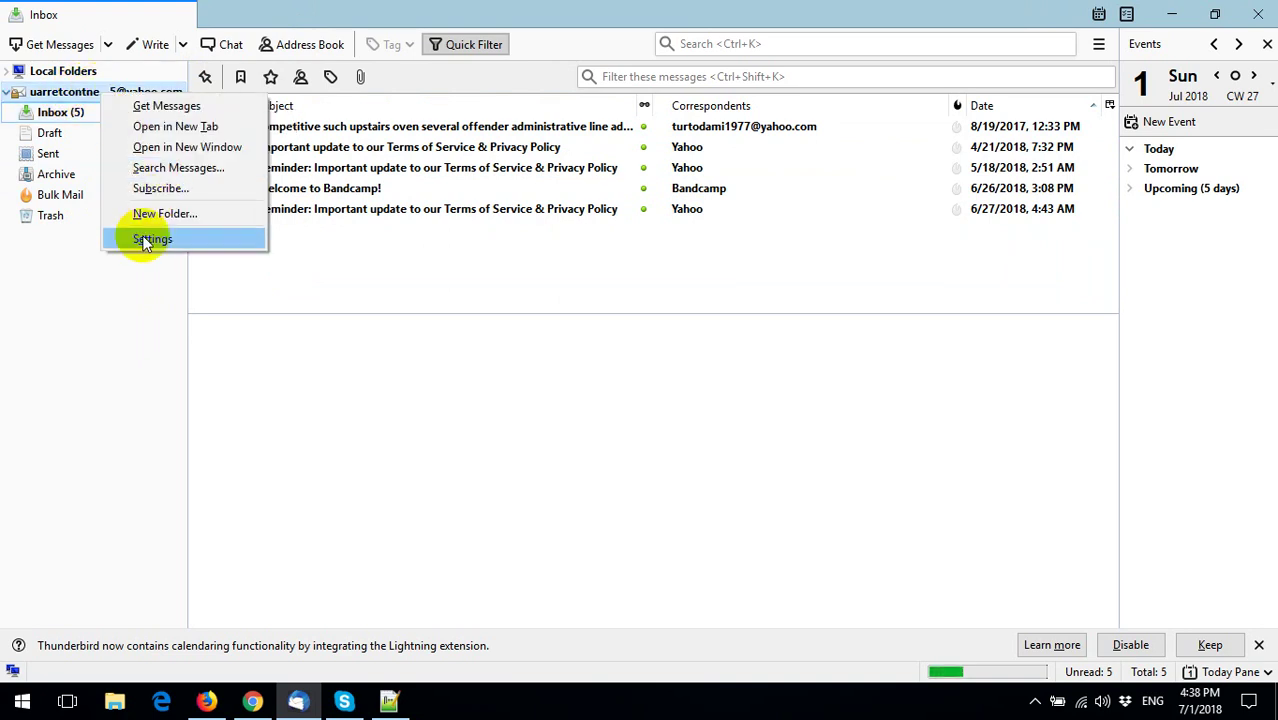
pyautogui.click(153, 240)
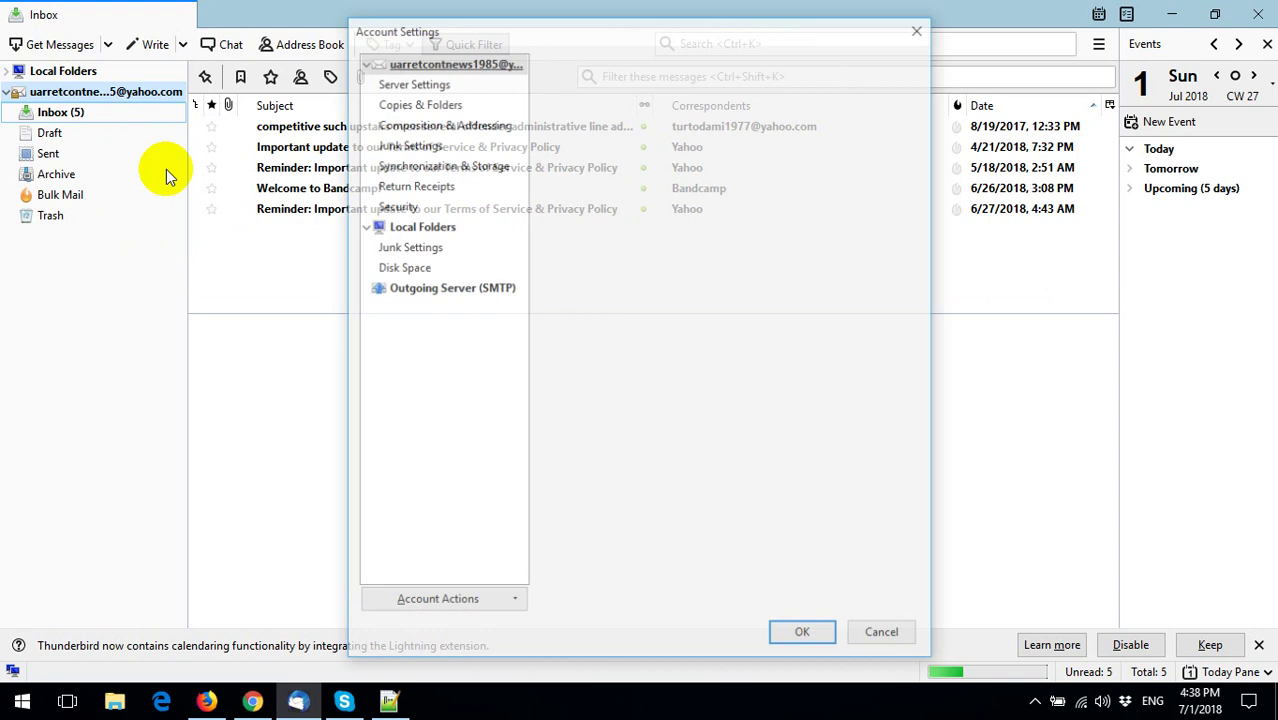
pyautogui.click(428, 604)
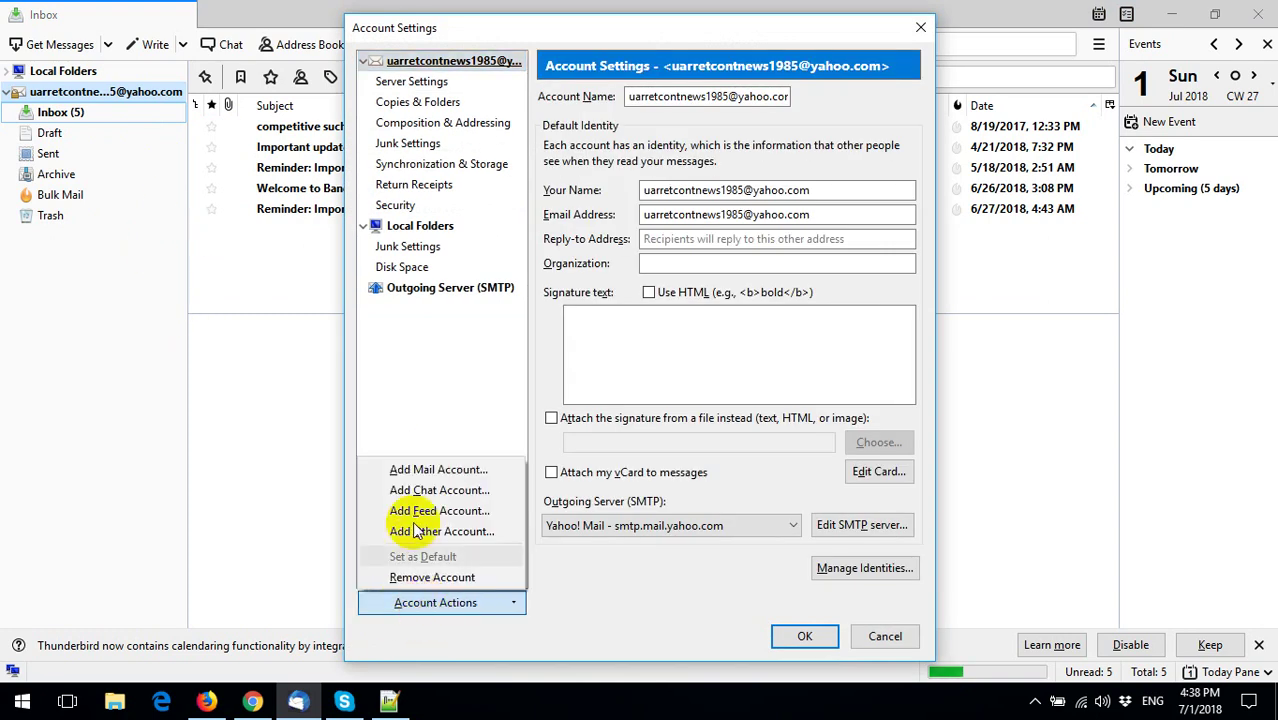
pyautogui.click(436, 578)
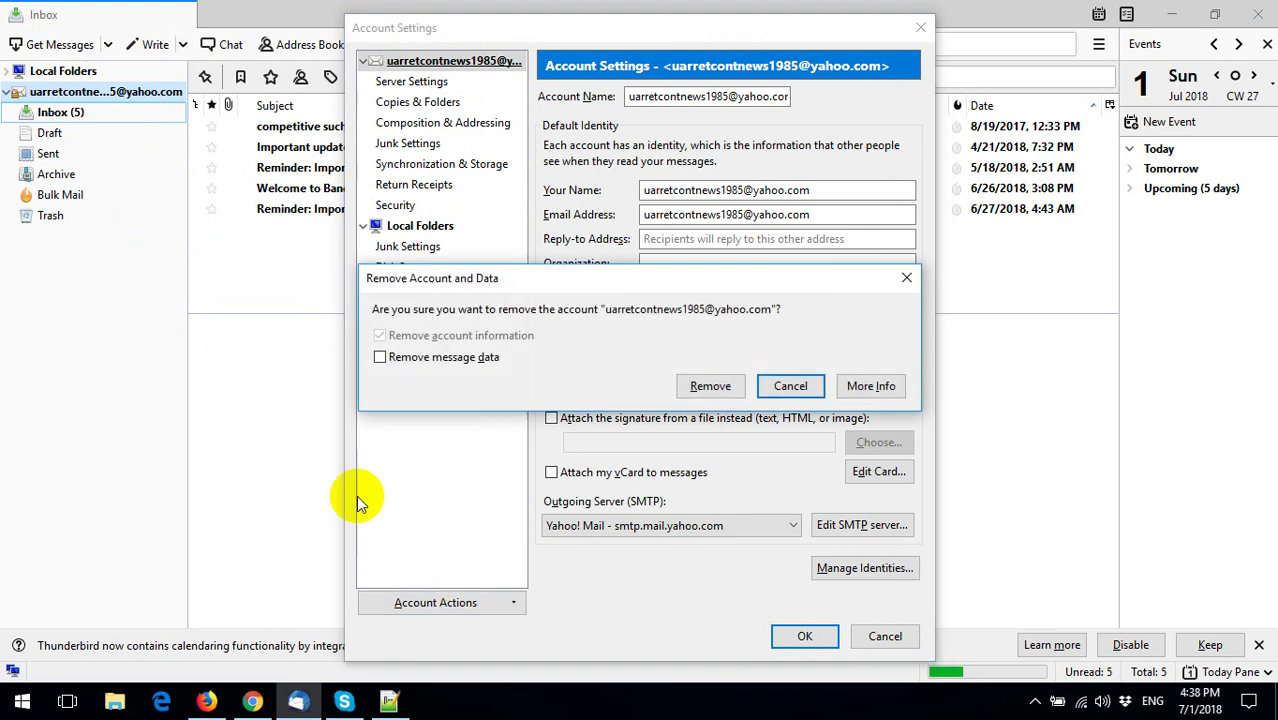
pyautogui.click(712, 386)
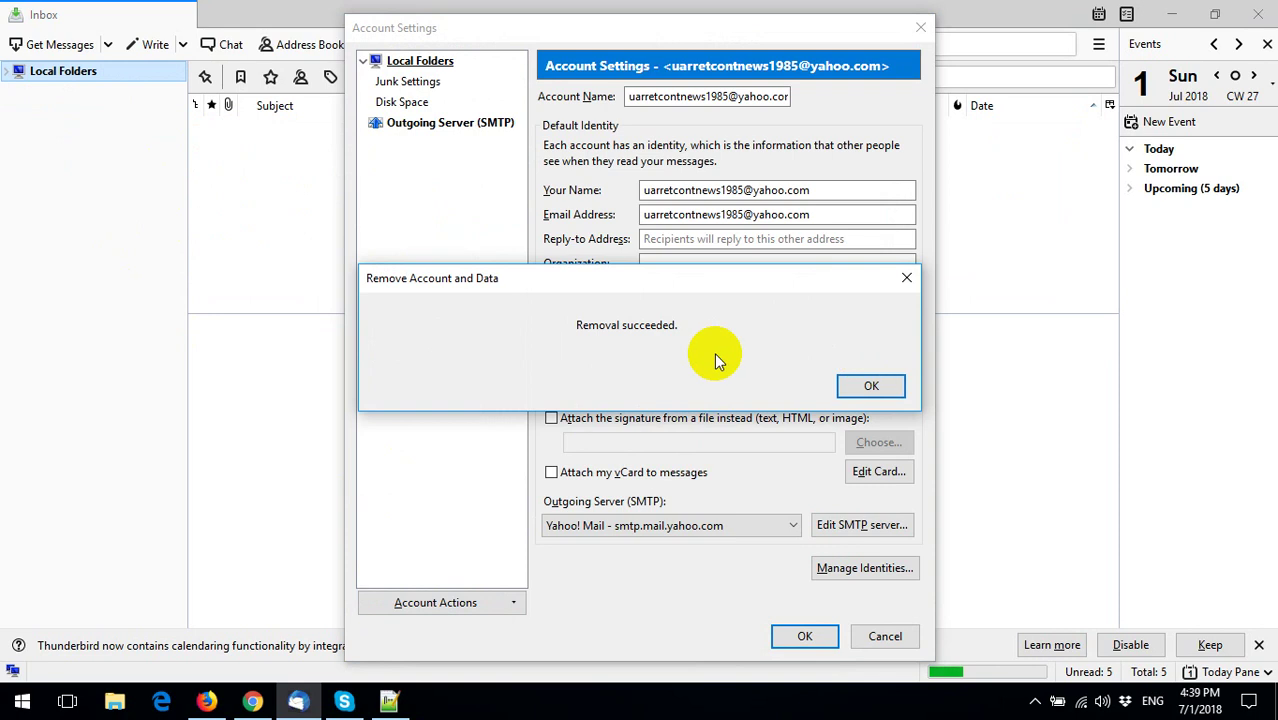
pyautogui.click(865, 386)
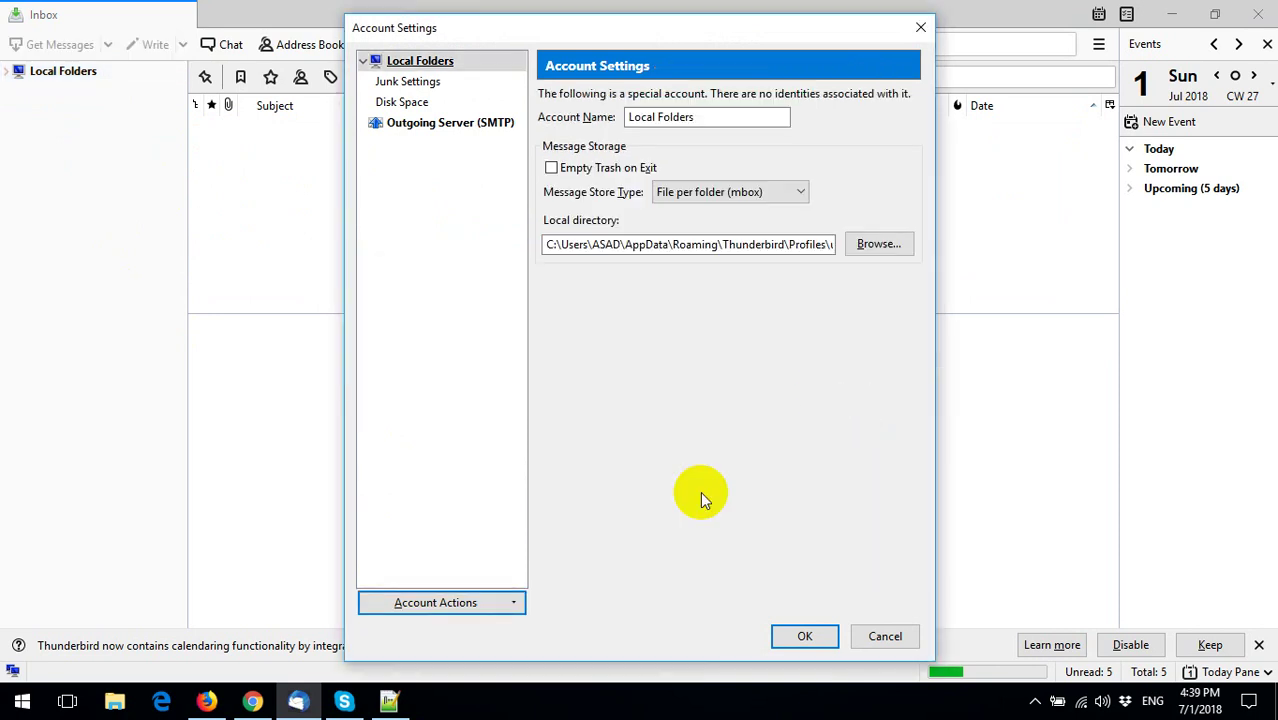
pyautogui.click(821, 633)
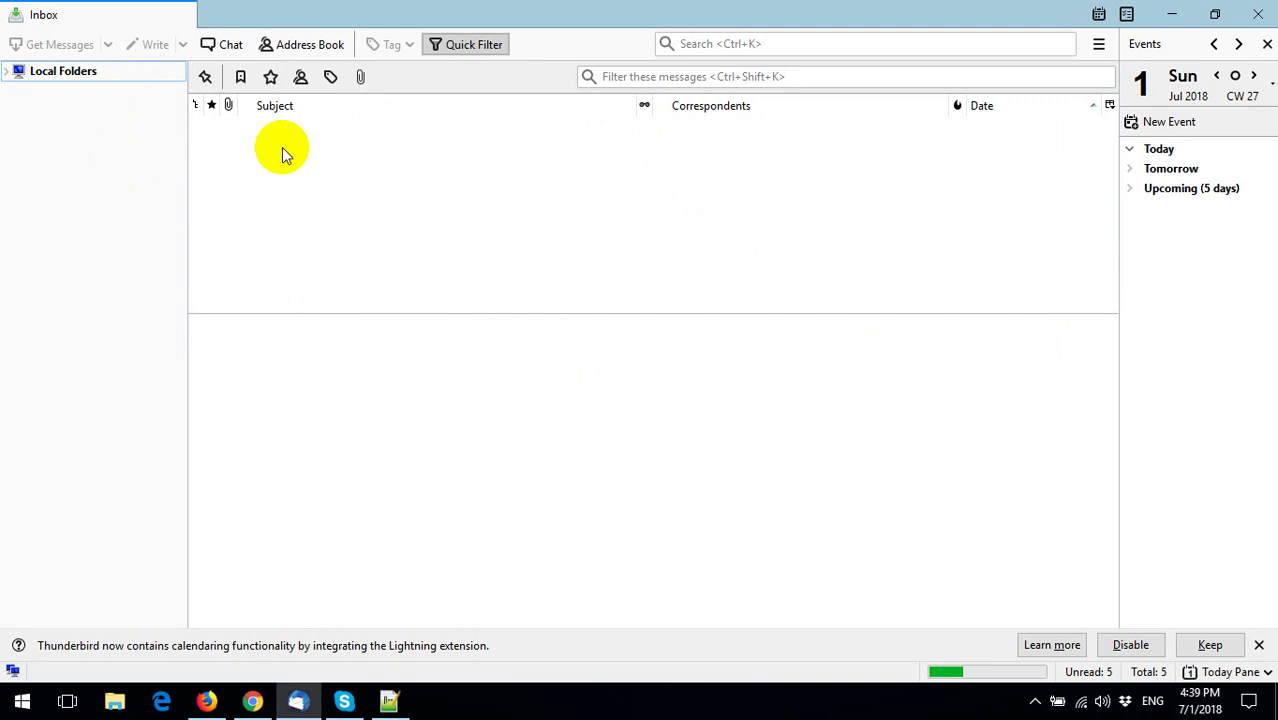
# - View the existing email account setup form from the Local Folders page, cancel it without adding an account, and minimize the mail window
pyautogui.click(72, 78)
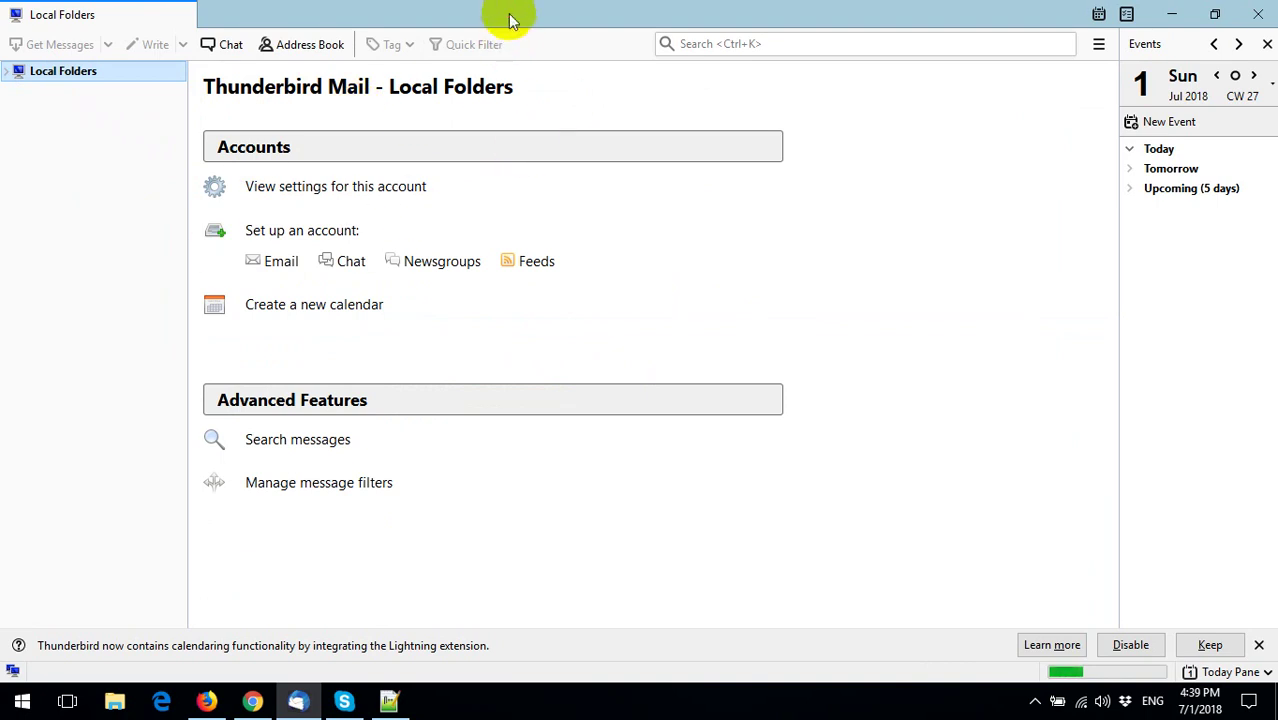
pyautogui.click(283, 261)
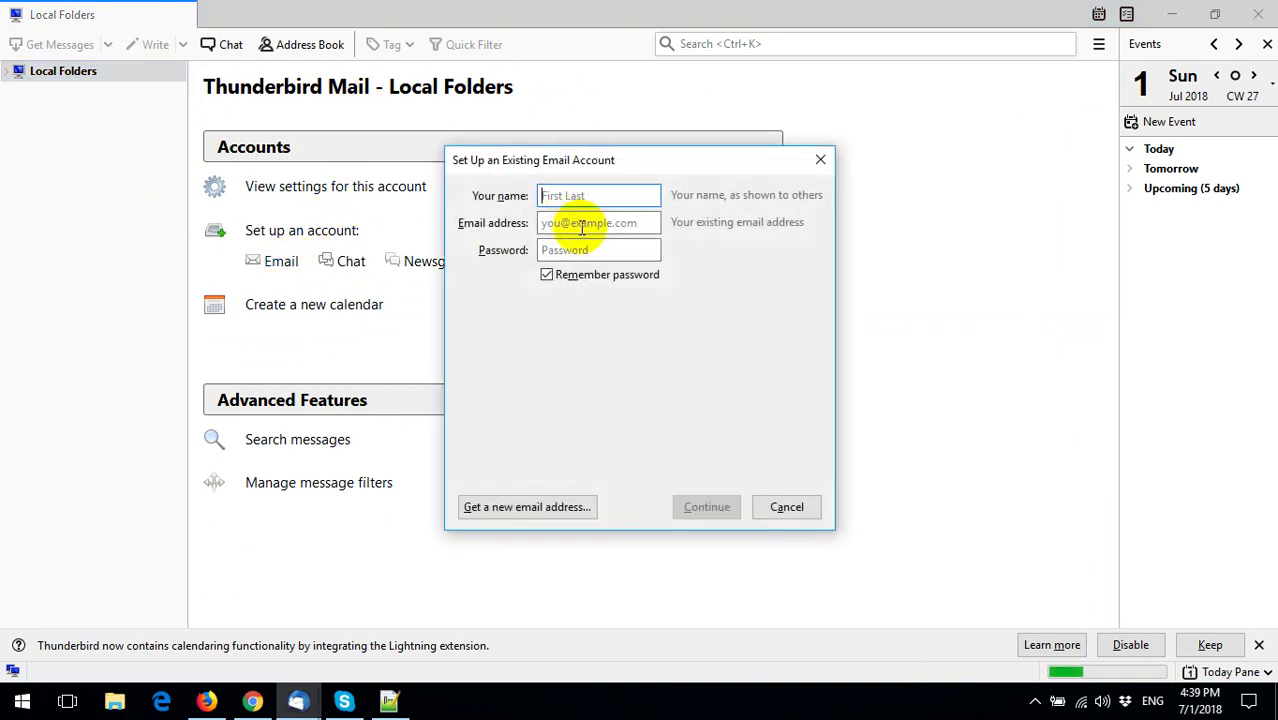
pyautogui.click(580, 224)
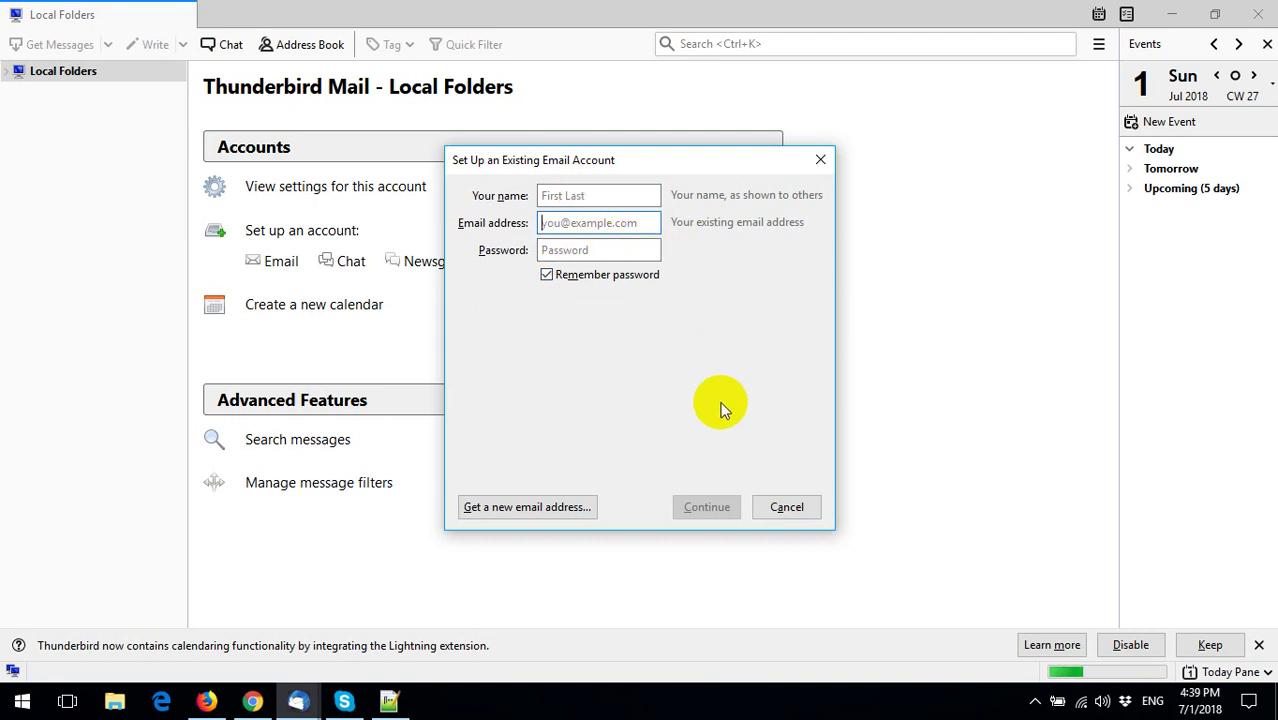
pyautogui.click(786, 508)
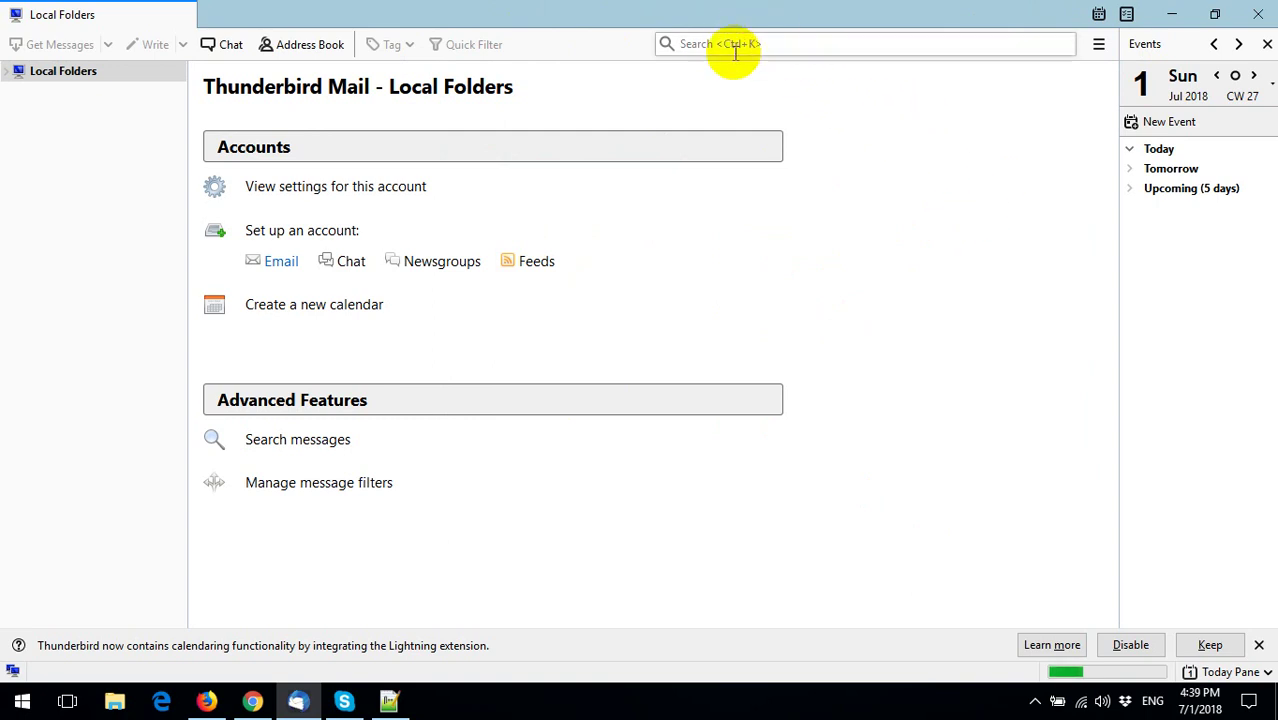
pyautogui.click(1177, 12)
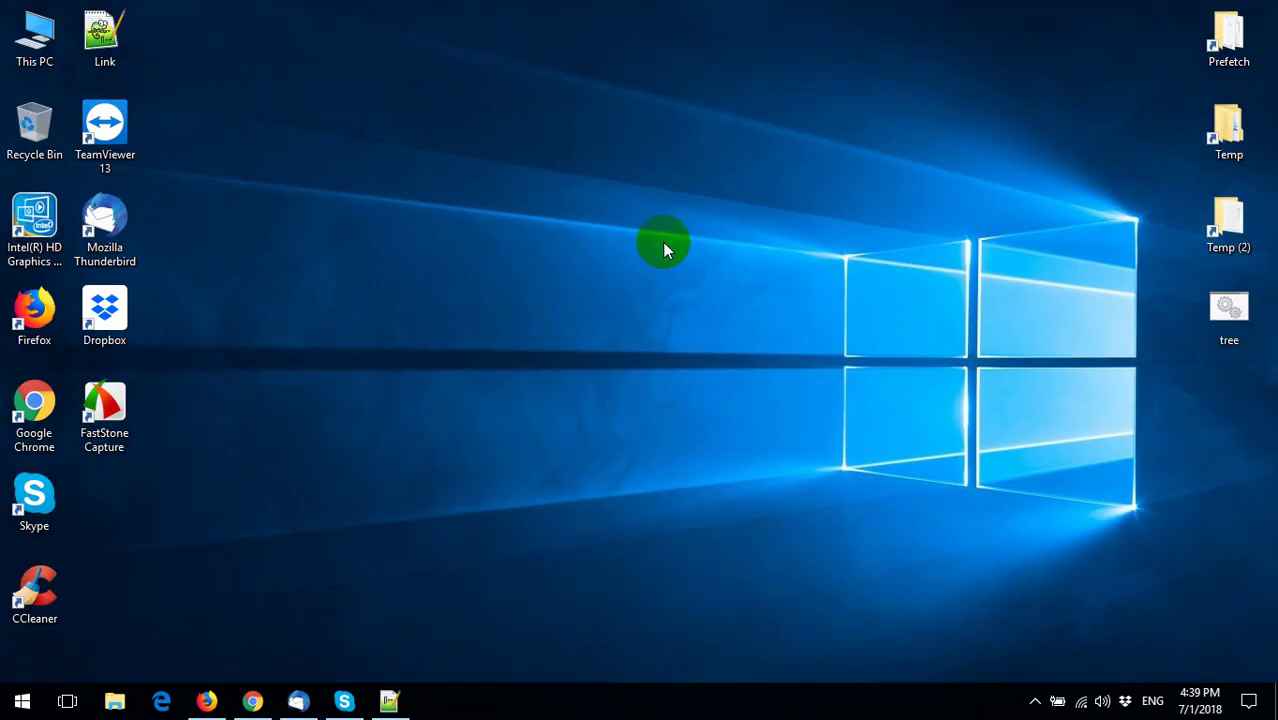
pyautogui.rightClick(588, 188)
pyautogui.click(640, 243)
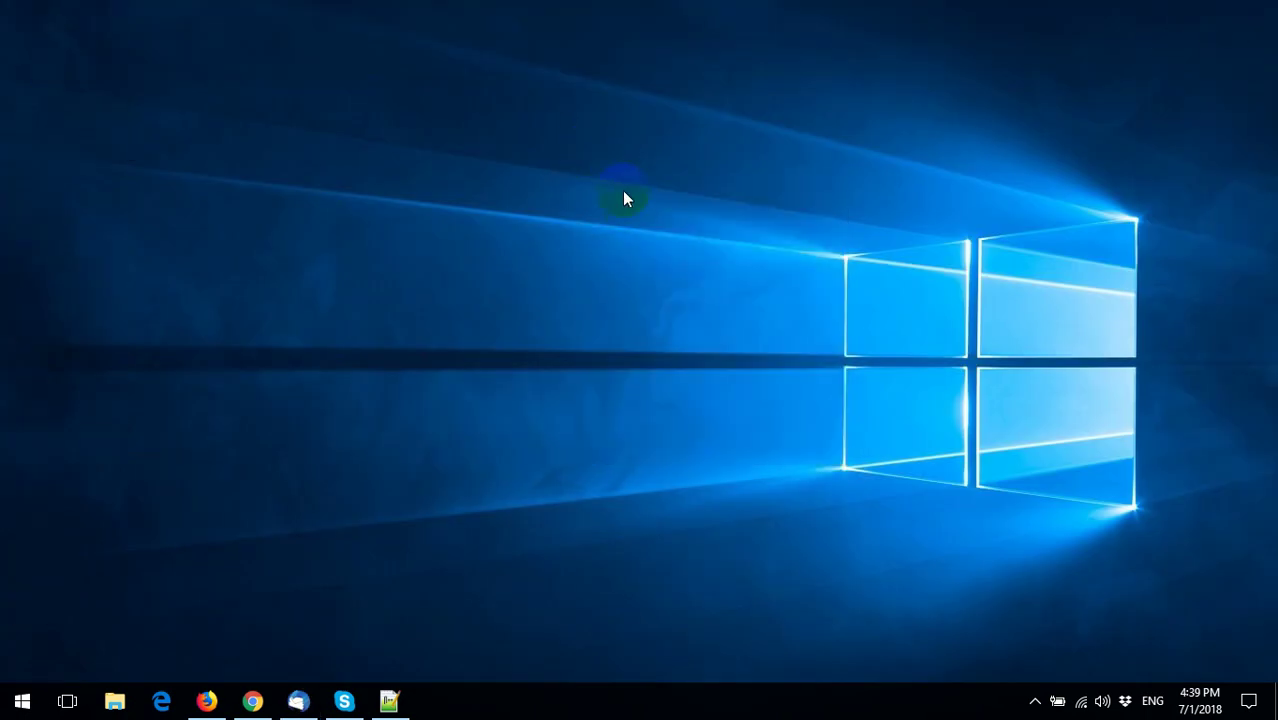
pyautogui.rightClick(582, 151)
pyautogui.click(630, 206)
pyautogui.rightClick(565, 135)
pyautogui.click(645, 189)
pyautogui.rightClick(576, 151)
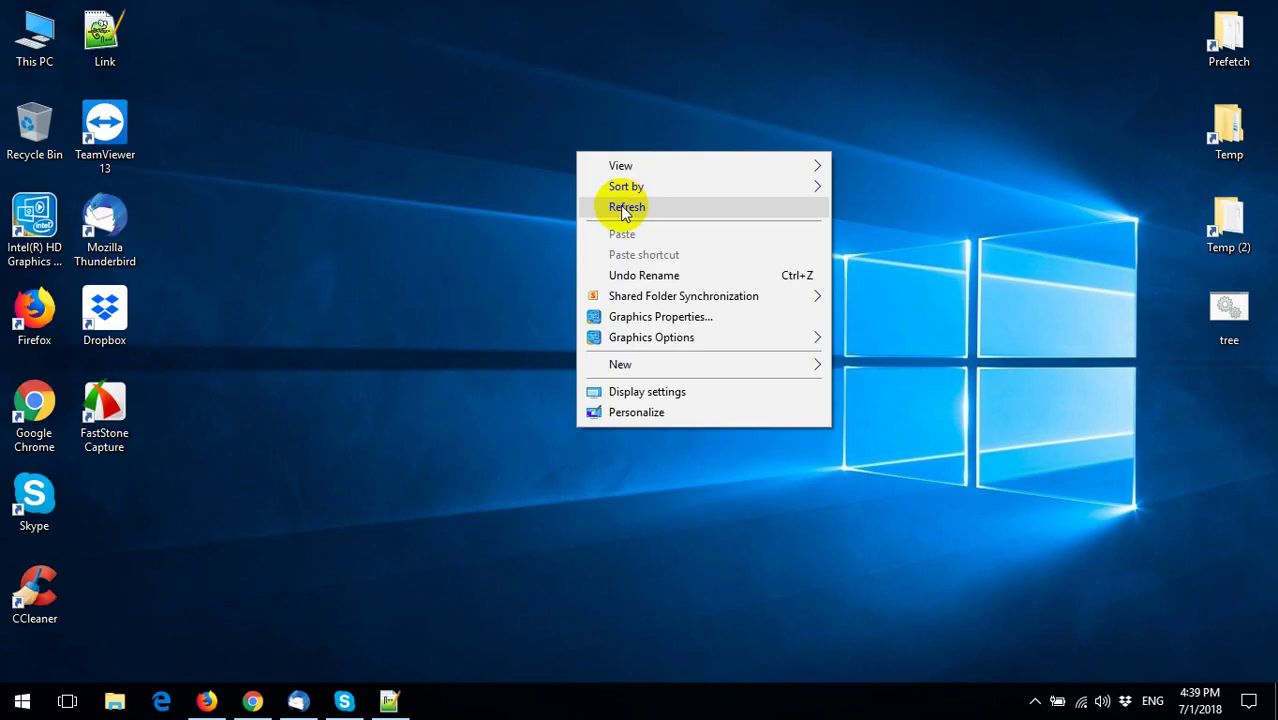
pyautogui.click(610, 202)
pyautogui.rightClick(562, 139)
pyautogui.click(615, 194)
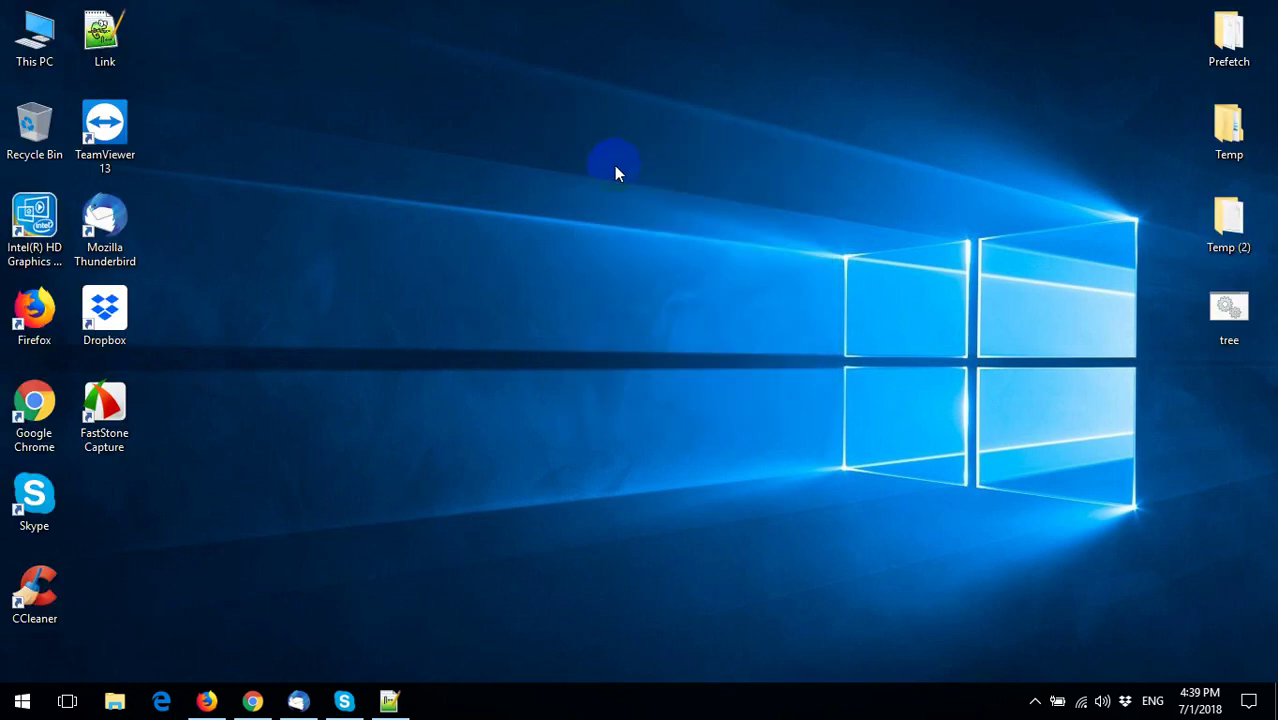
pyautogui.rightClick(566, 119)
pyautogui.click(580, 172)
pyautogui.rightClick(549, 147)
pyautogui.click(606, 200)
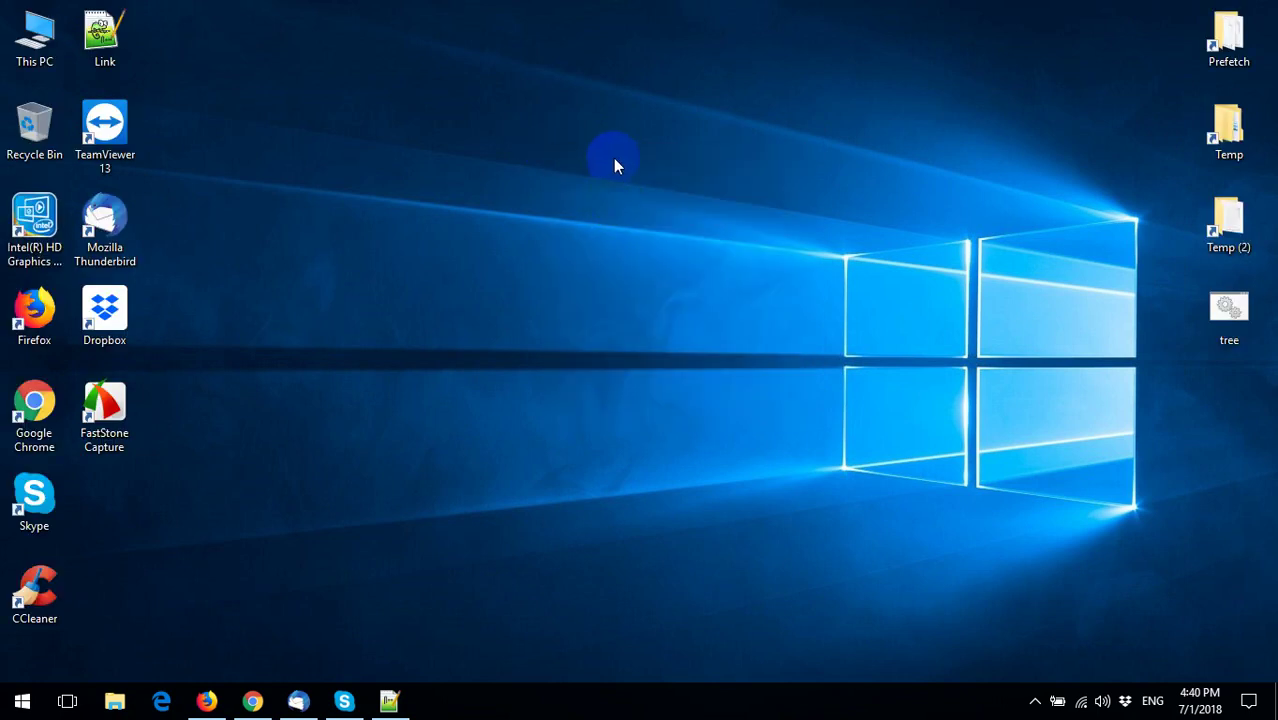